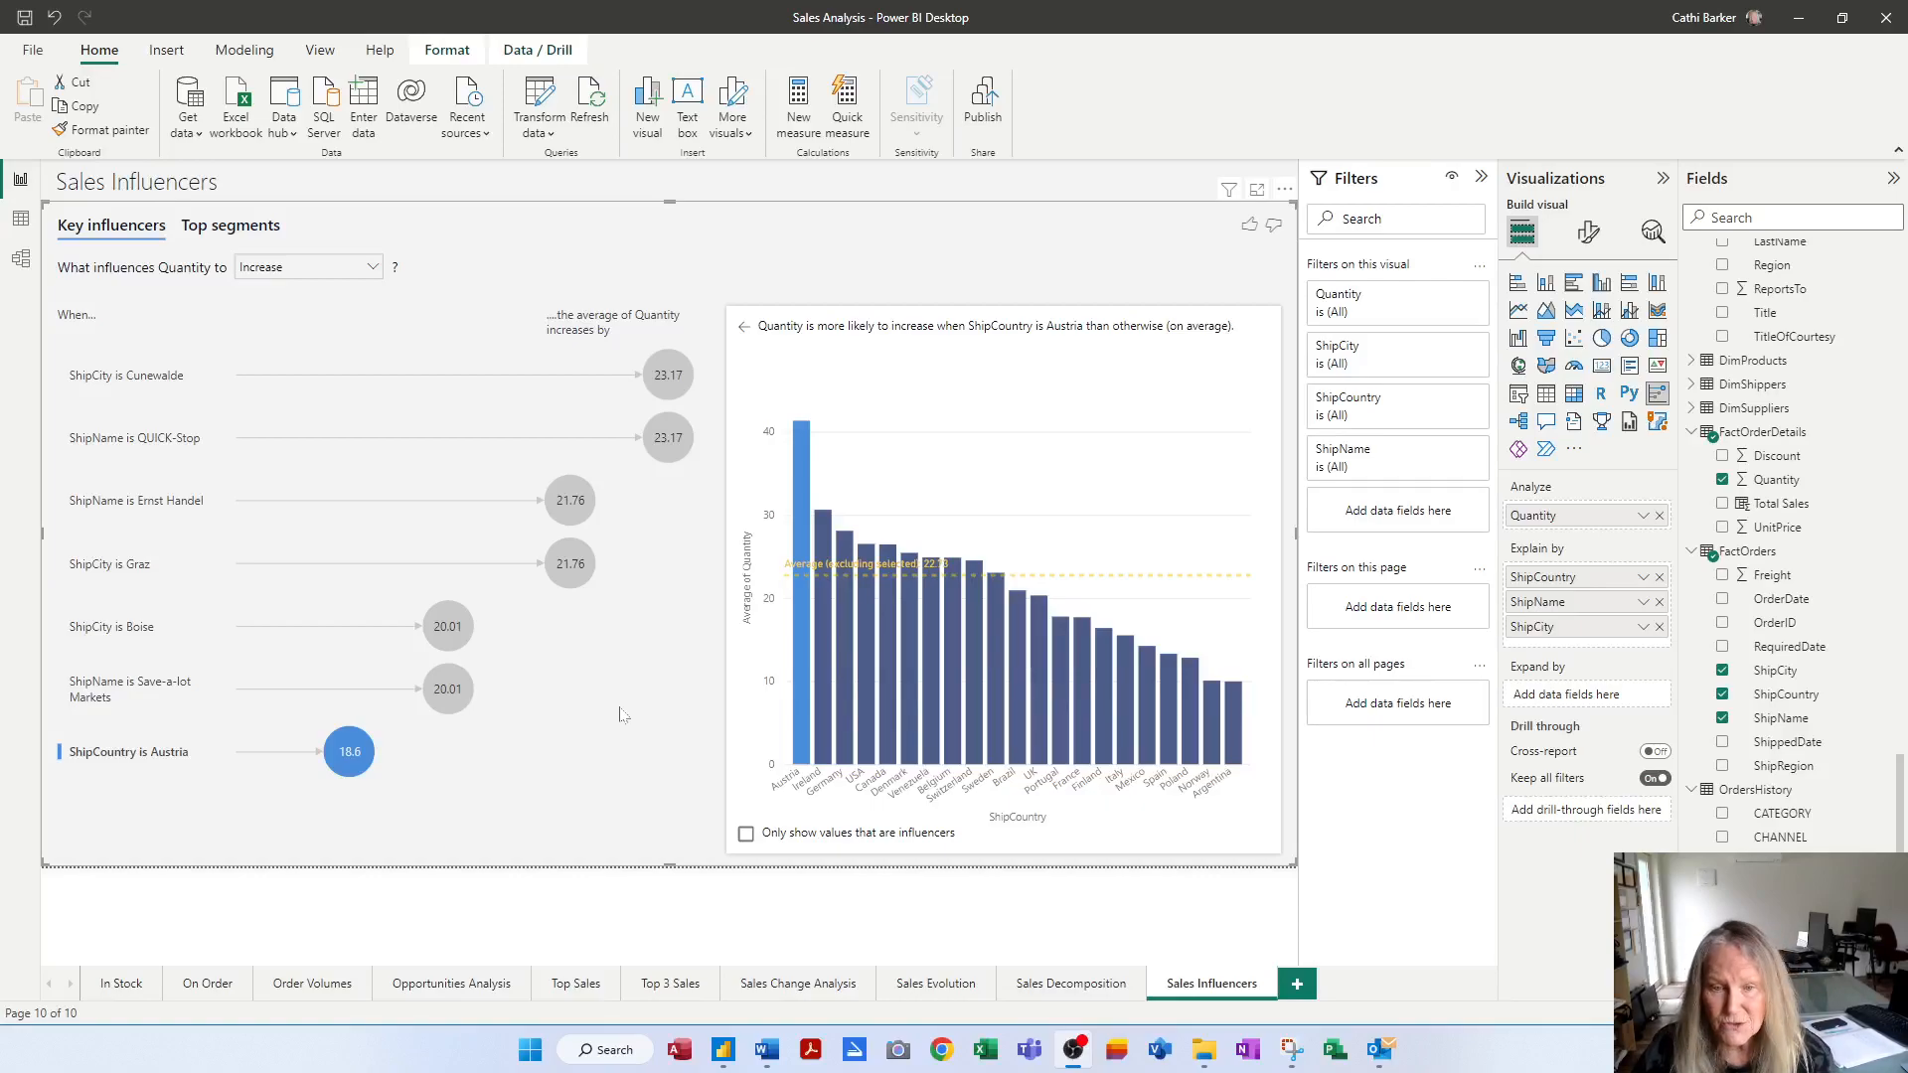
Add a multi-row card to the Opportunities Analysis page and stretch it across the full page width down to the page's lower edge
left_click(474, 985)
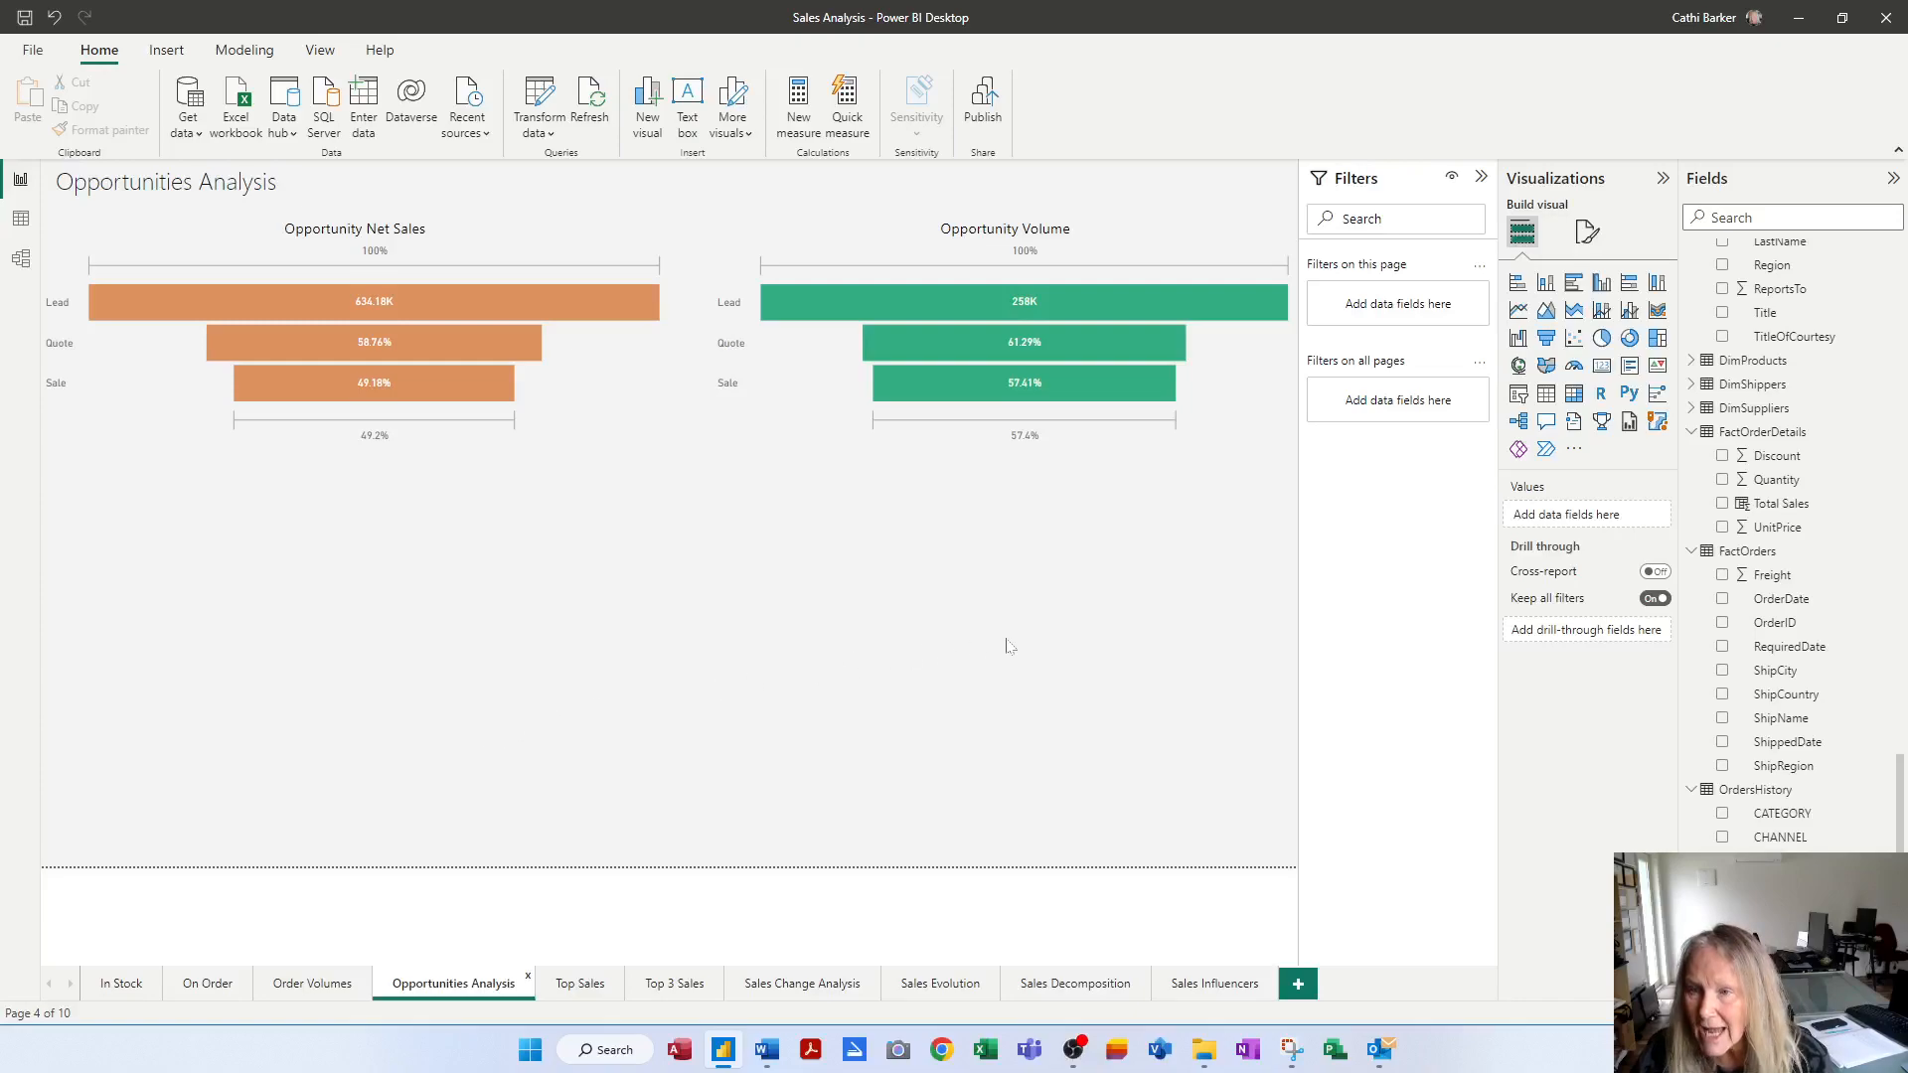
left_click(1630, 366)
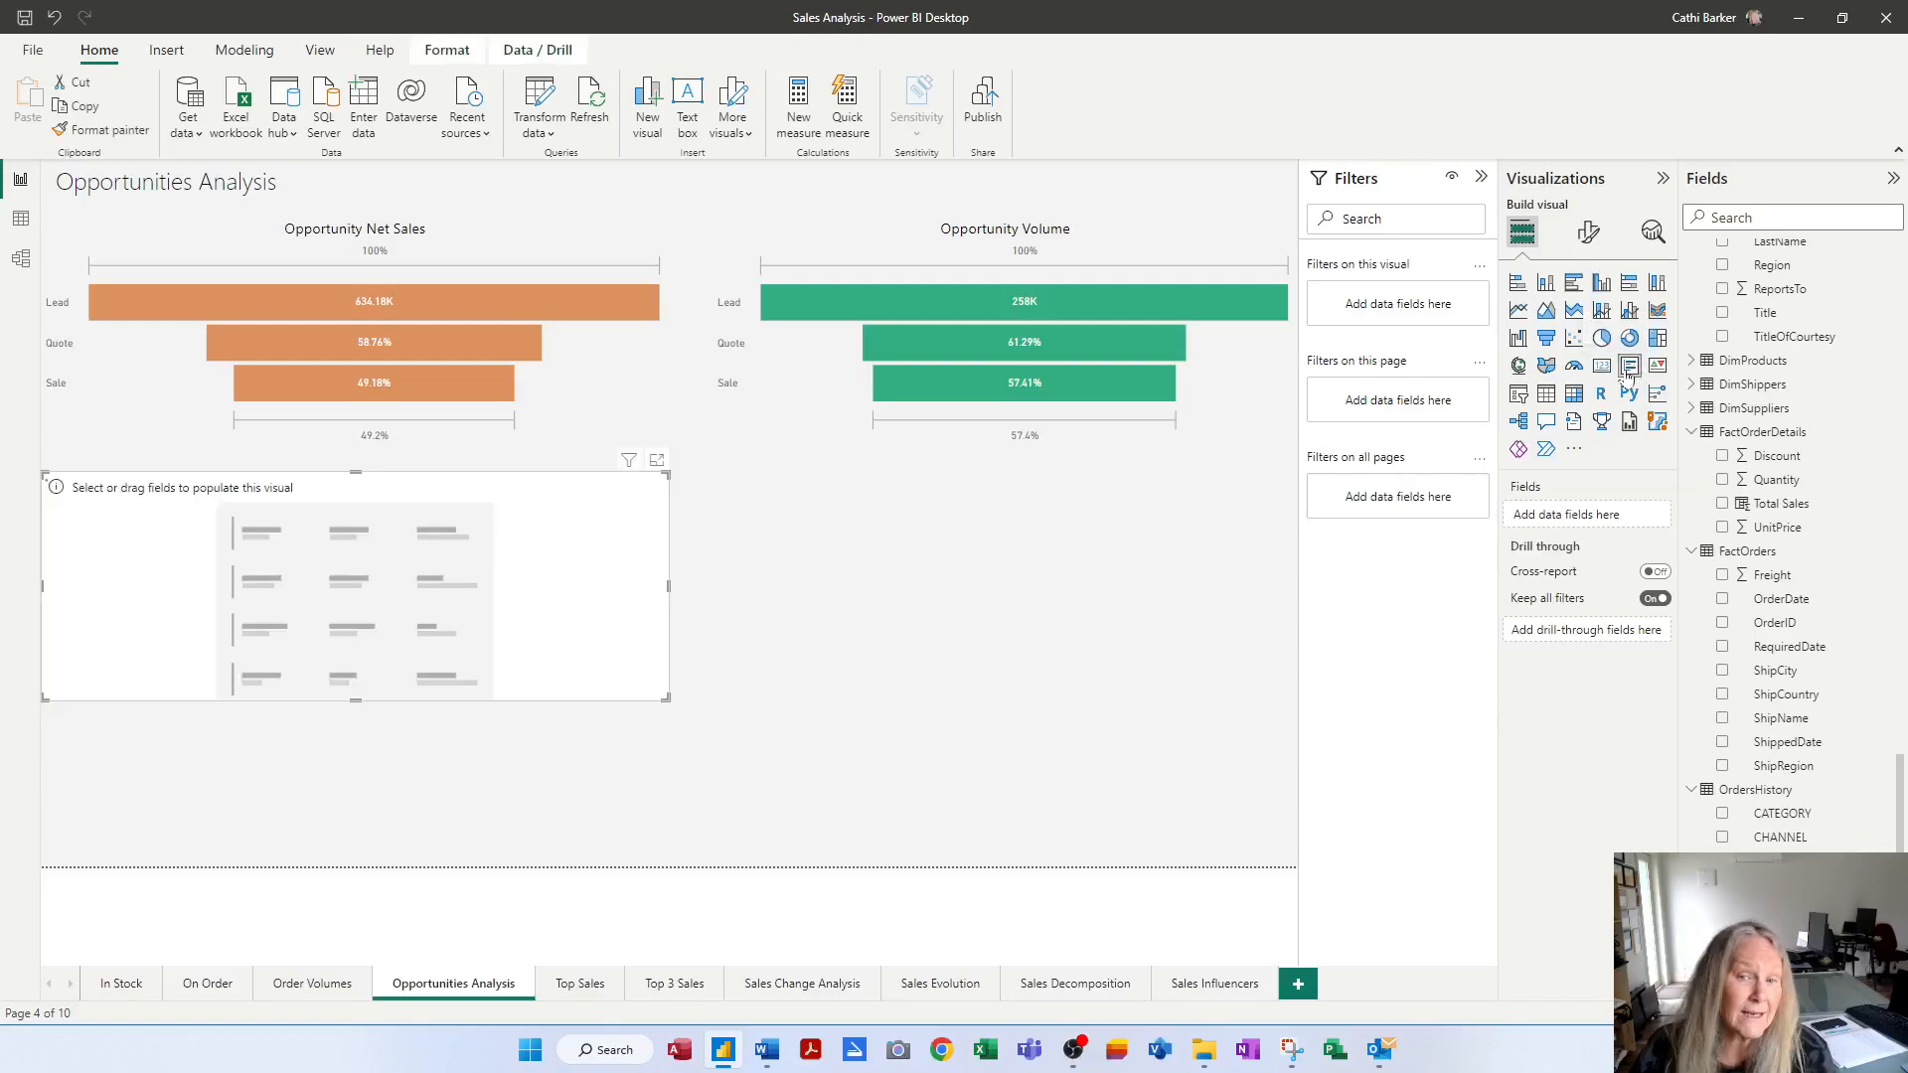
left_click_drag(667, 583, 1297, 548)
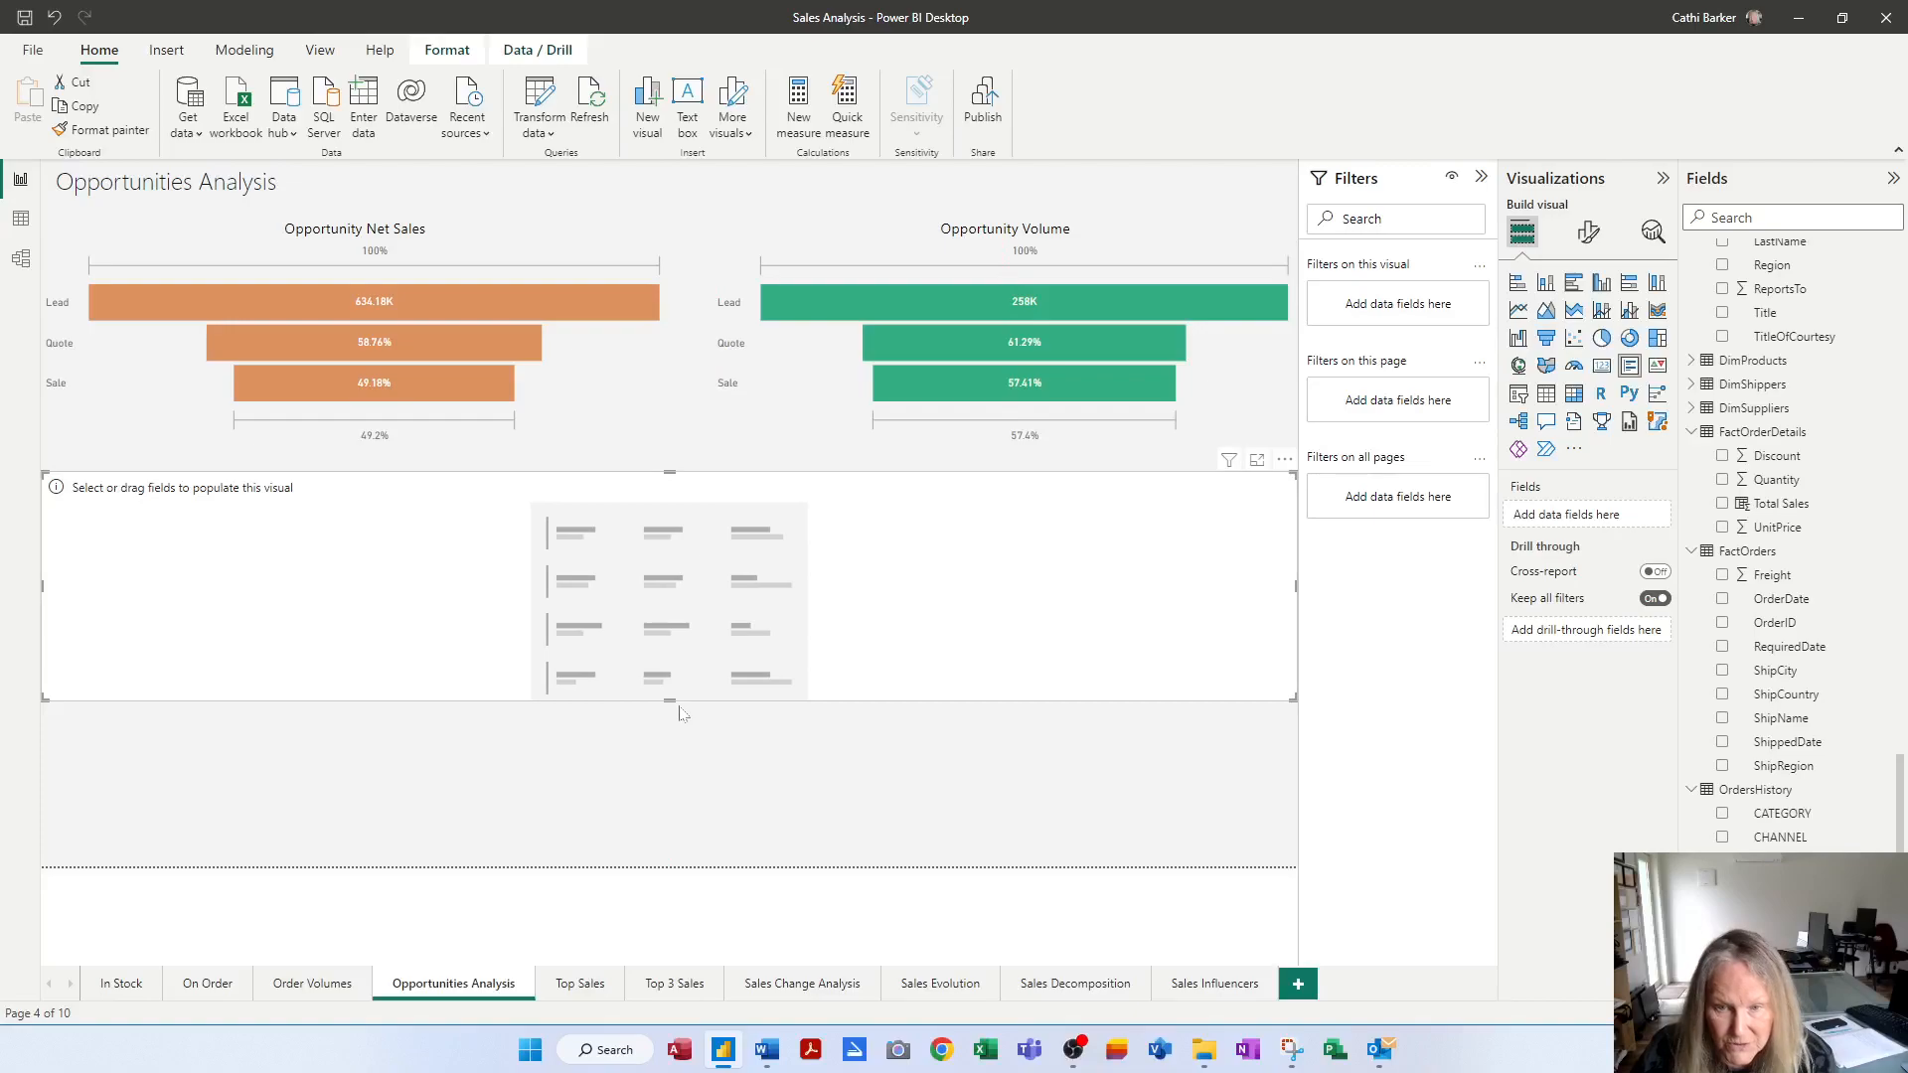
left_click_drag(670, 700, 661, 868)
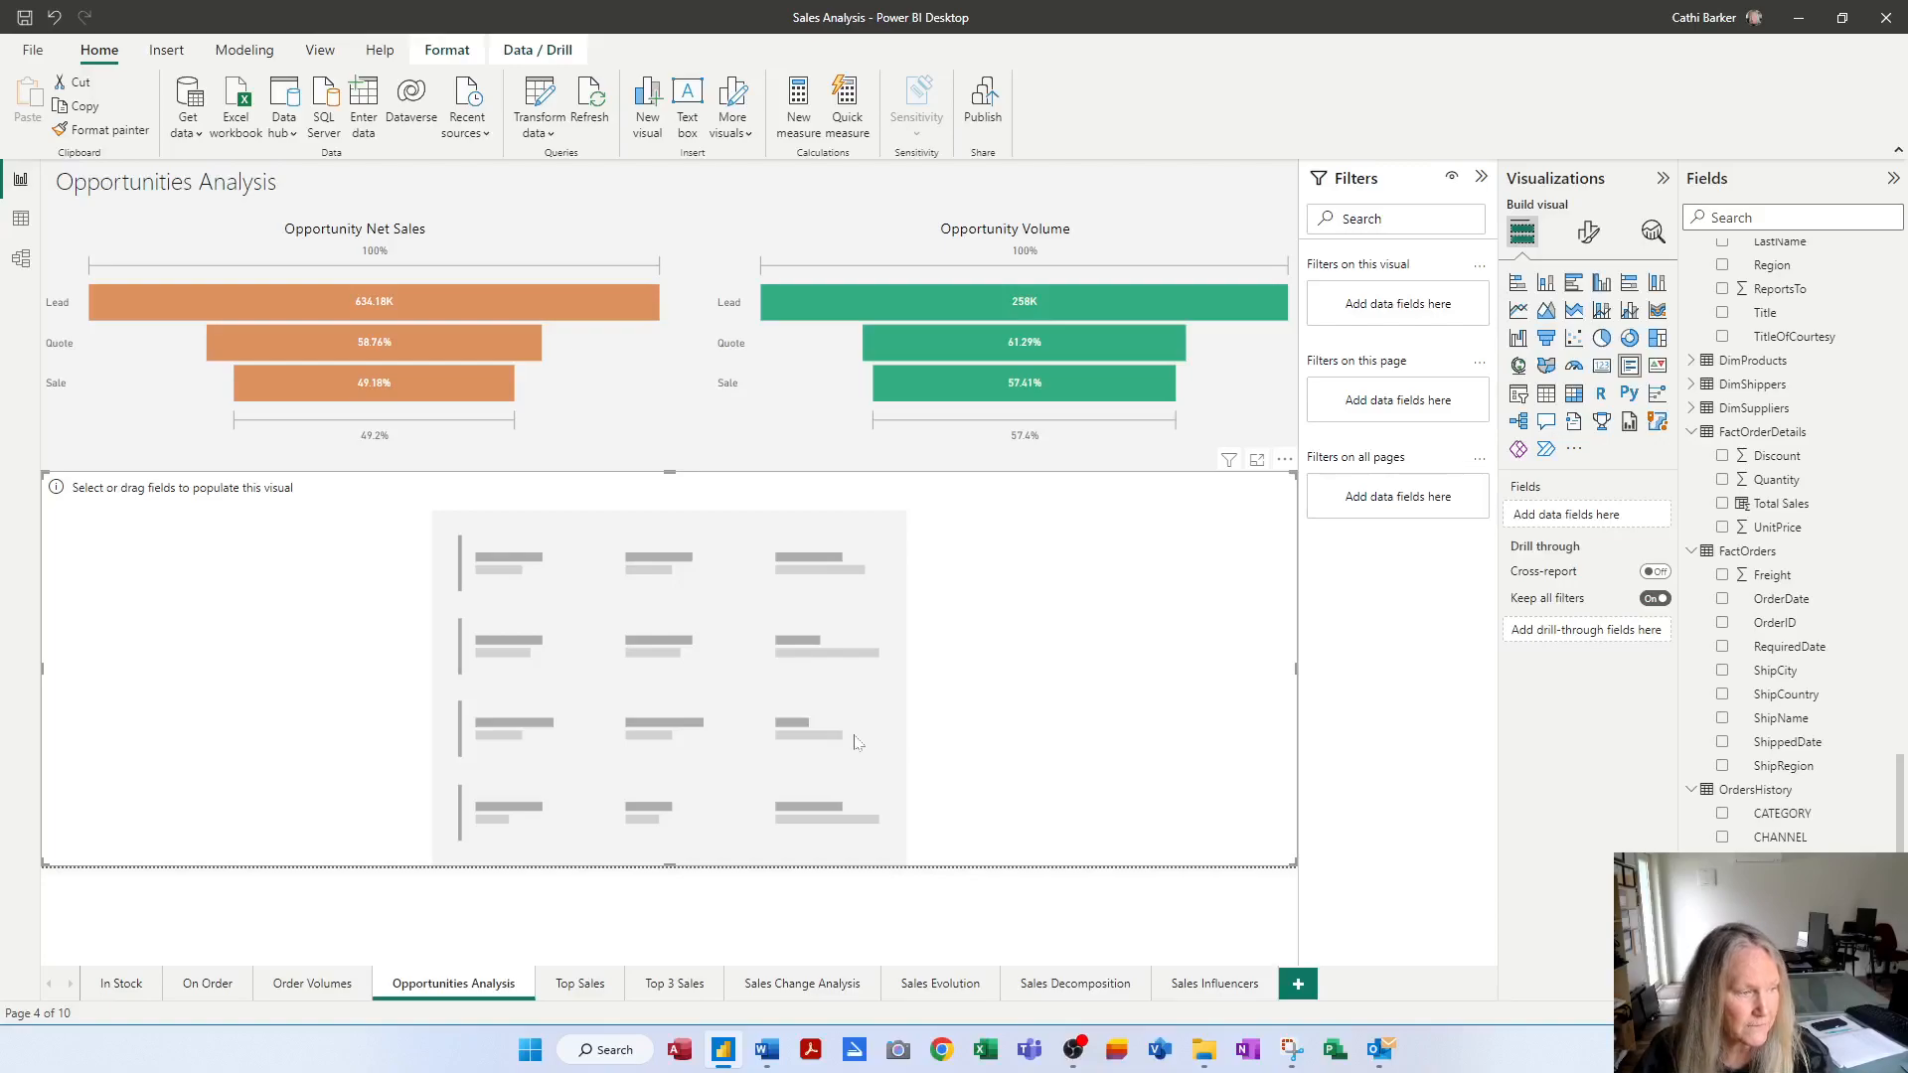
Populate the multi-row card with the CHANNEL, OPPORTUNITY, NET and UNITS fields from the OrdersHistory table
left_click(1692, 552)
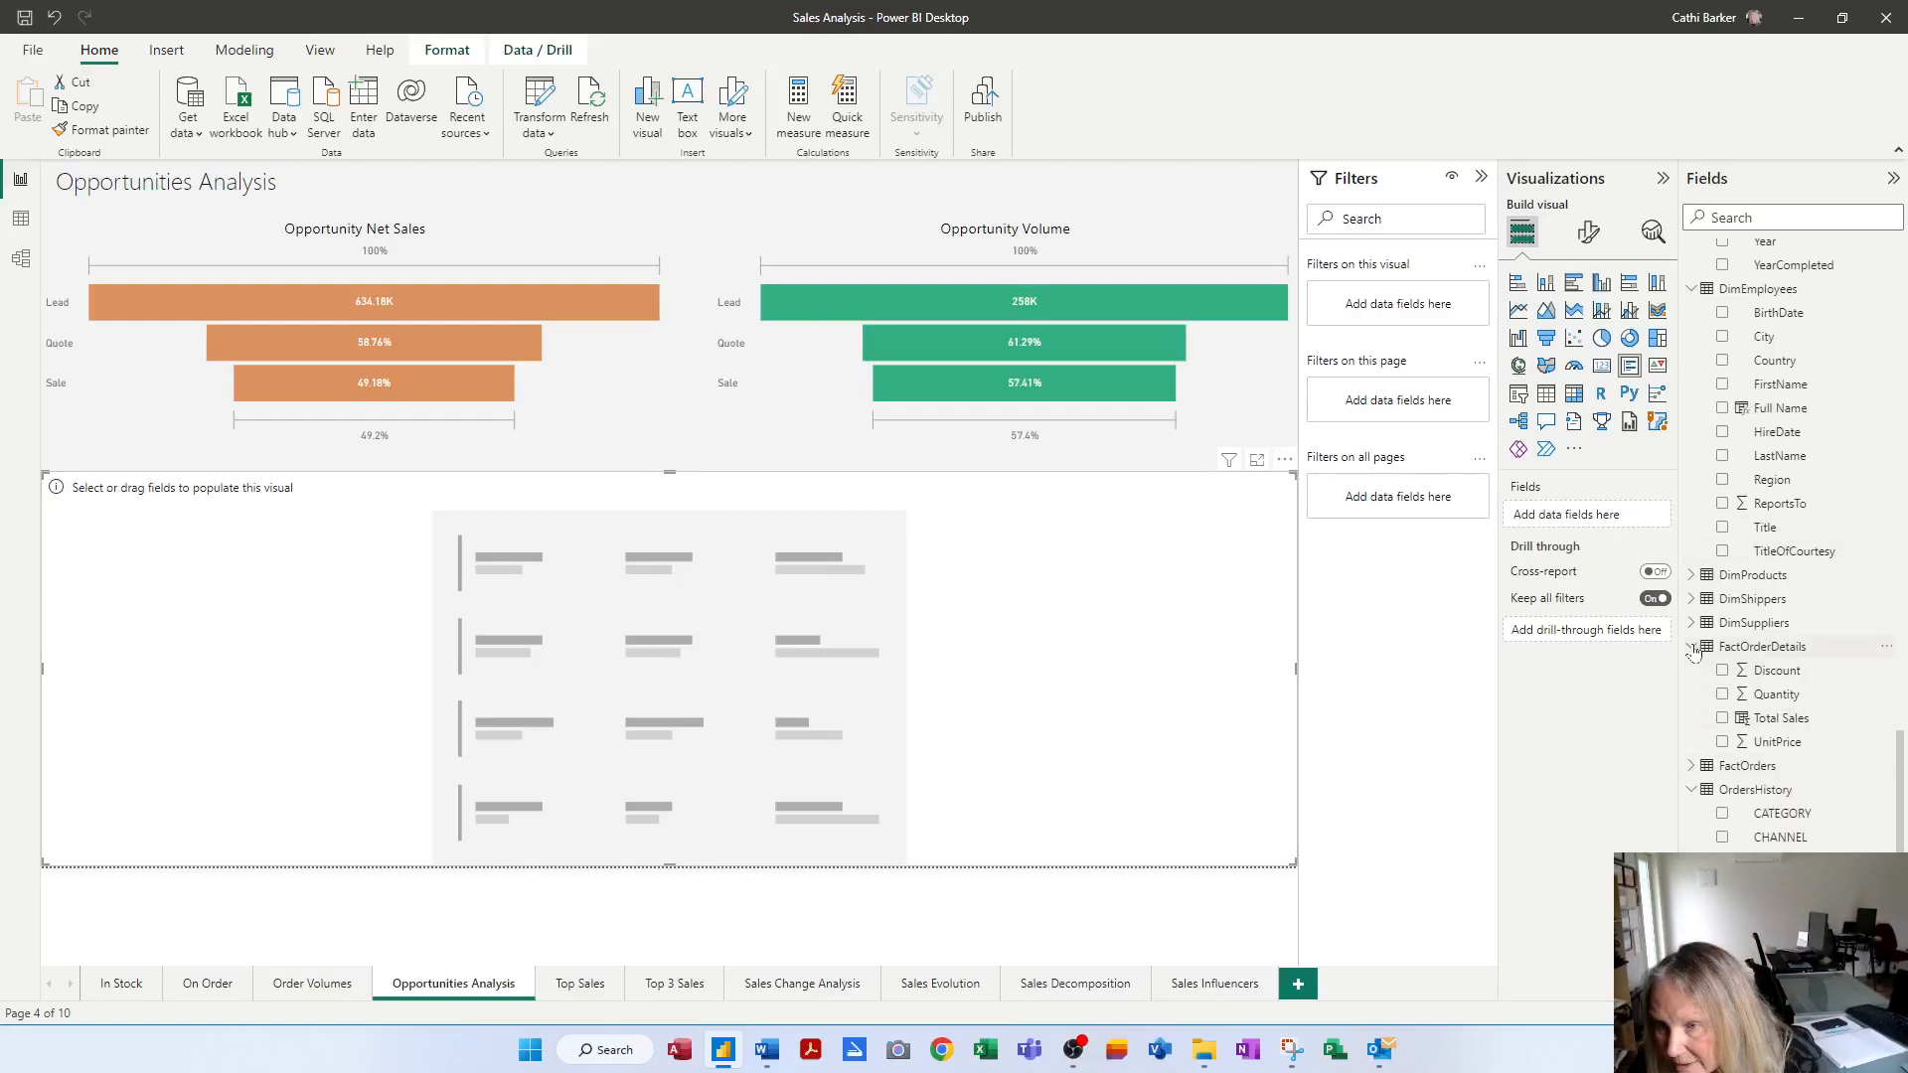
left_click(1692, 648)
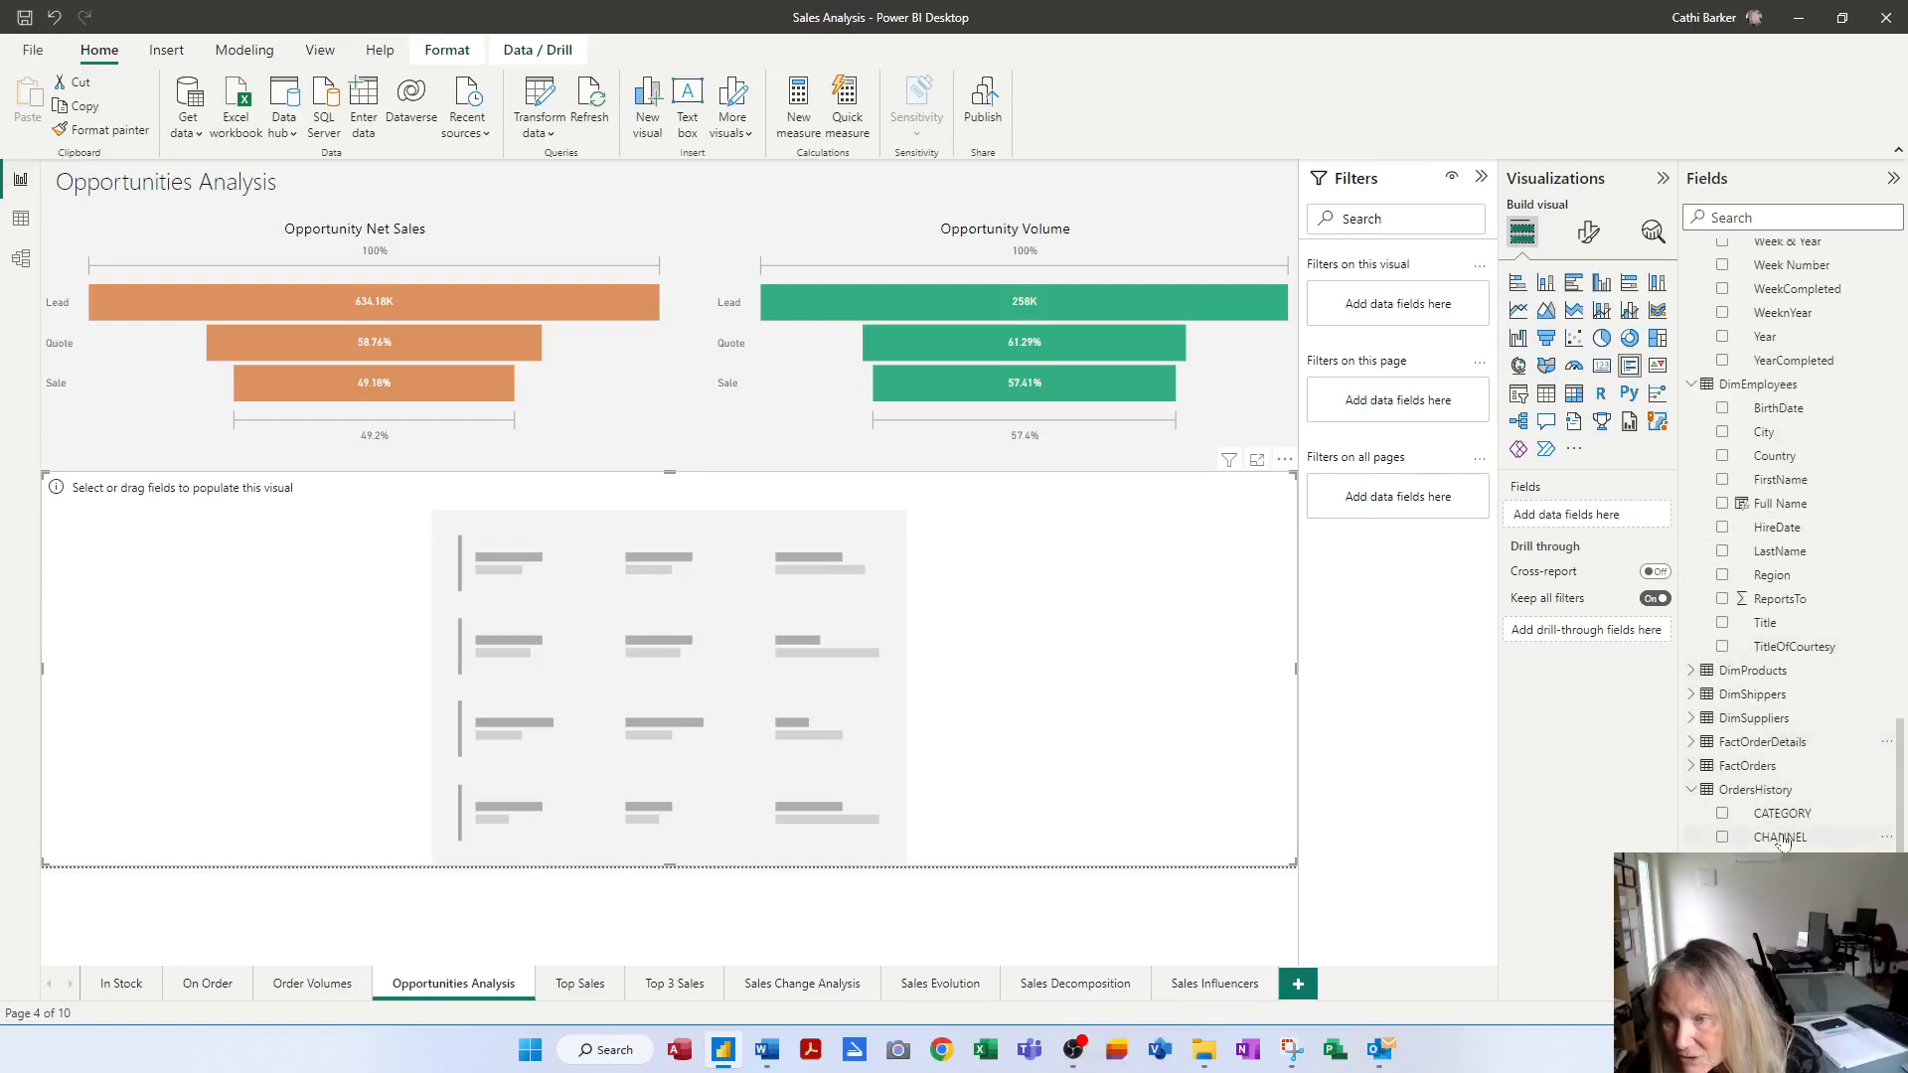
left_click_drag(1792, 847, 1590, 517)
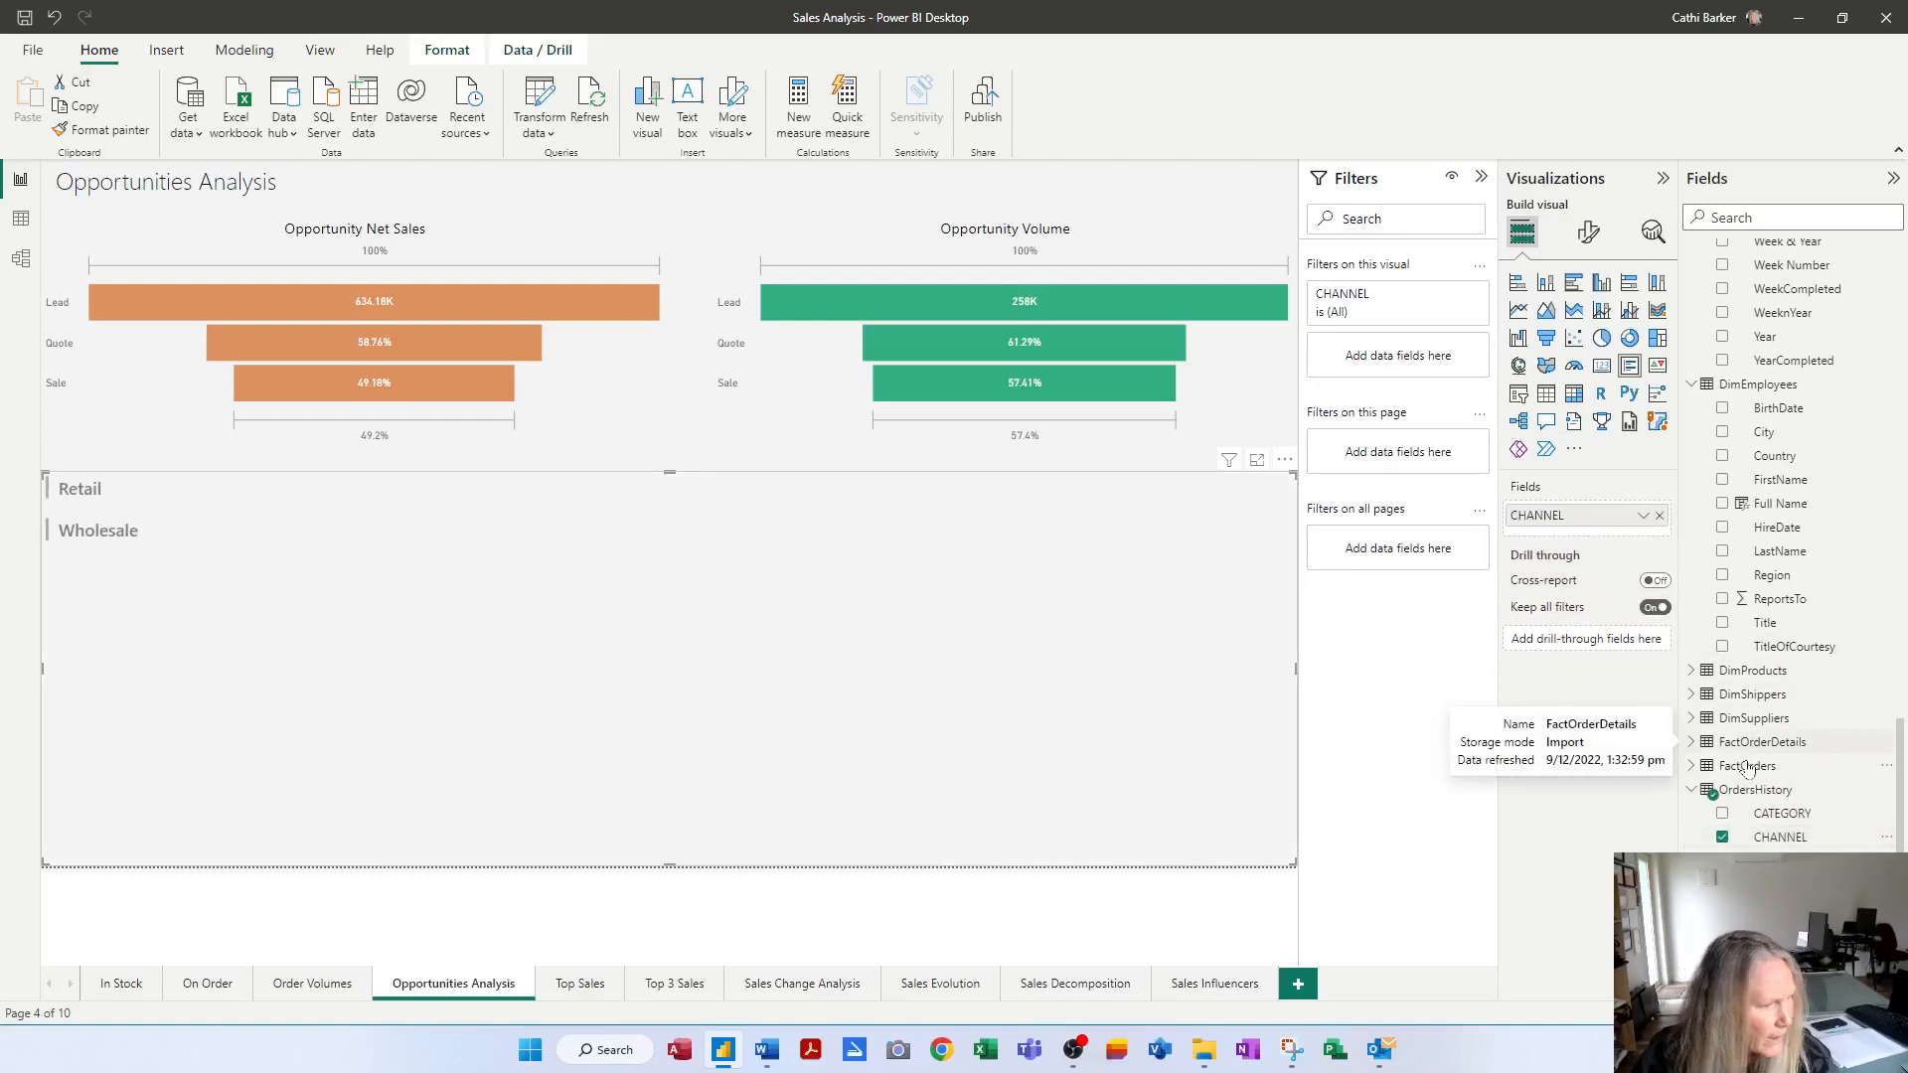
left_click_drag(1783, 860, 1589, 540)
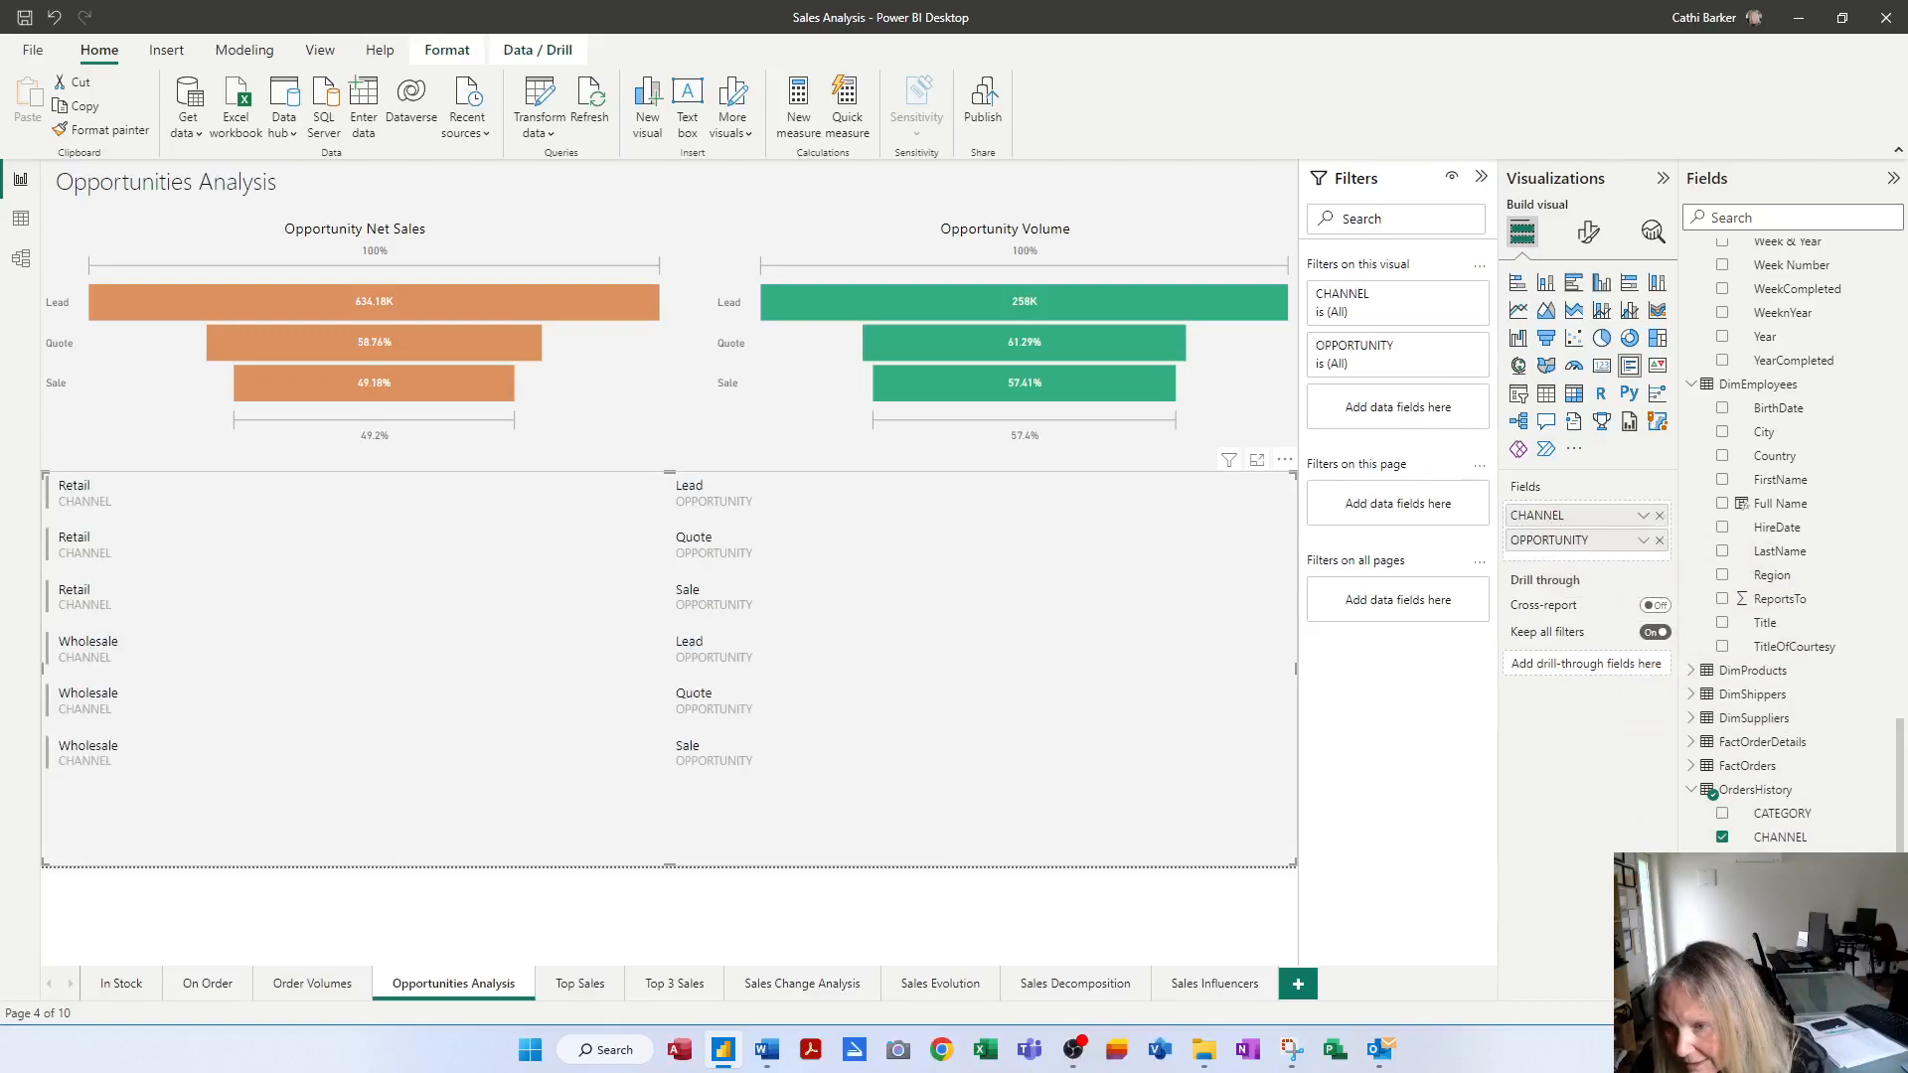
left_click_drag(1779, 874, 1590, 564)
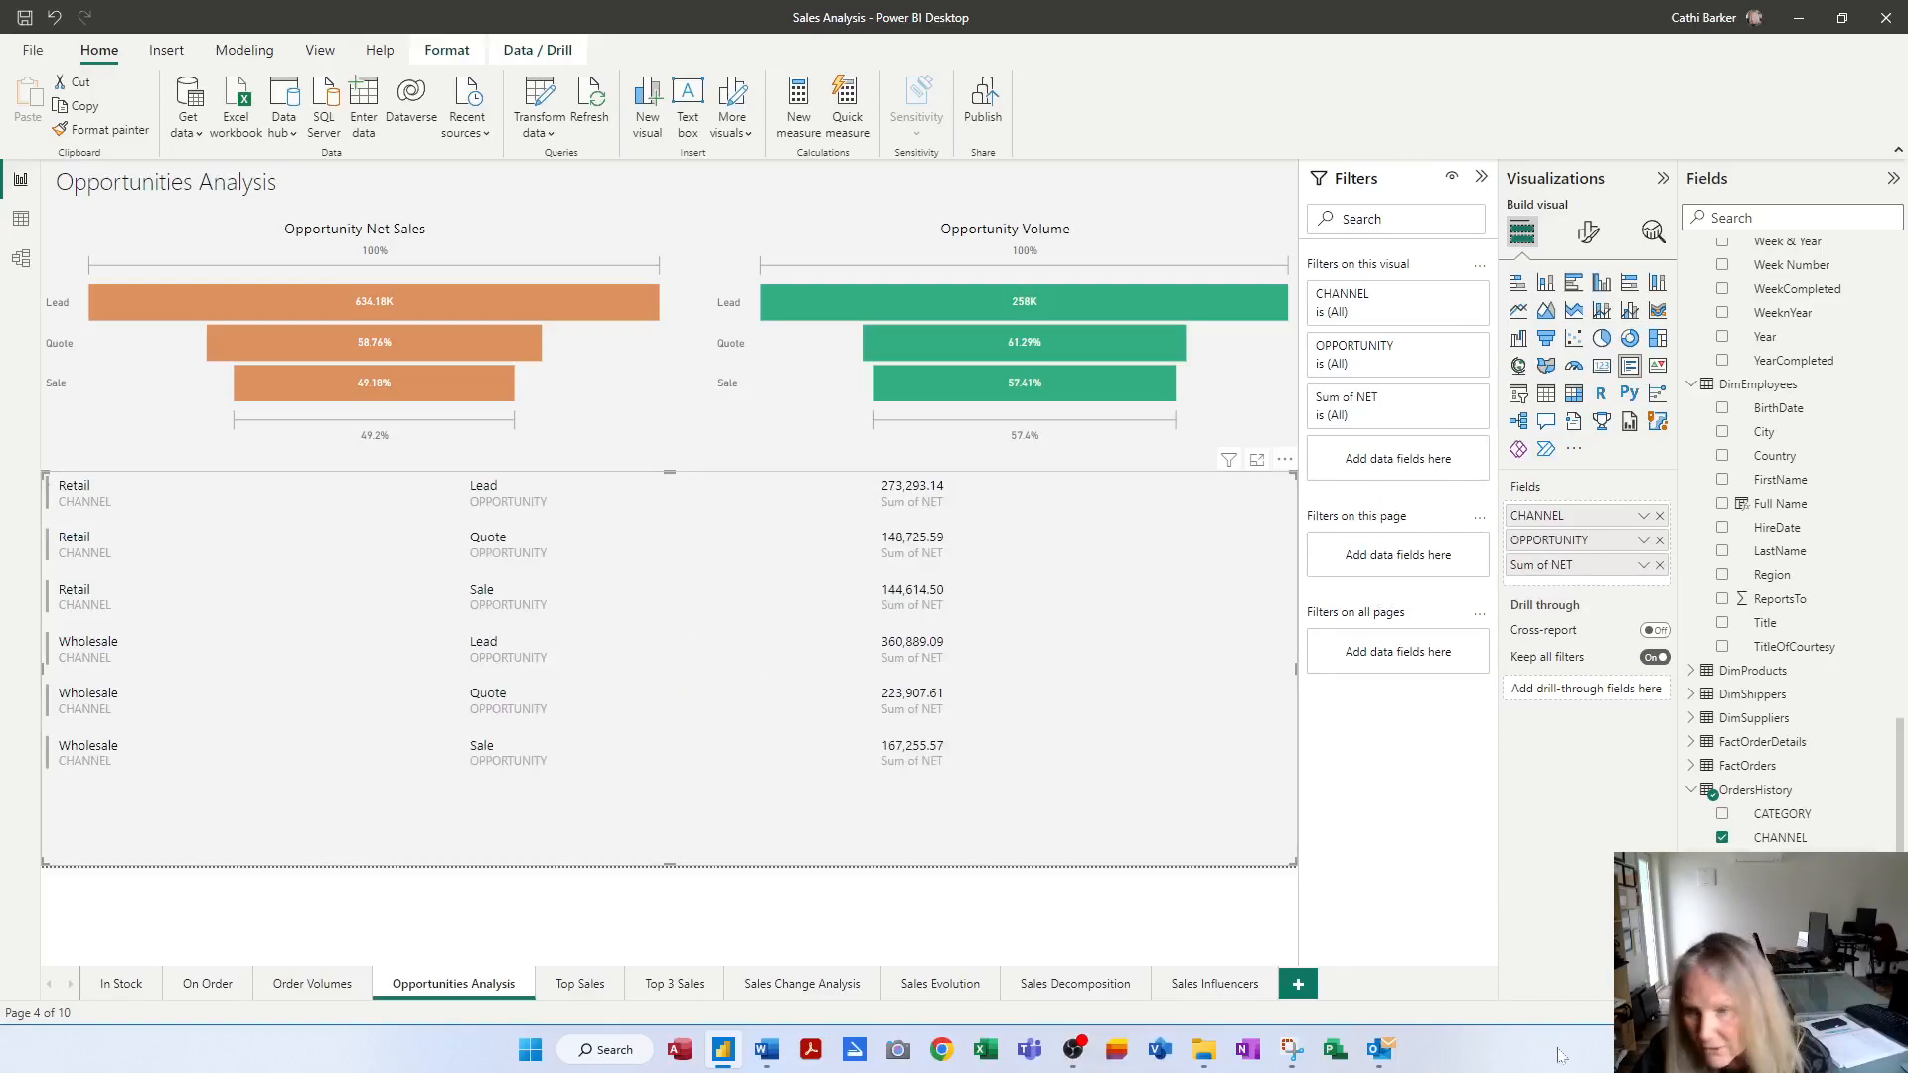
left_click_drag(1779, 874, 1579, 581)
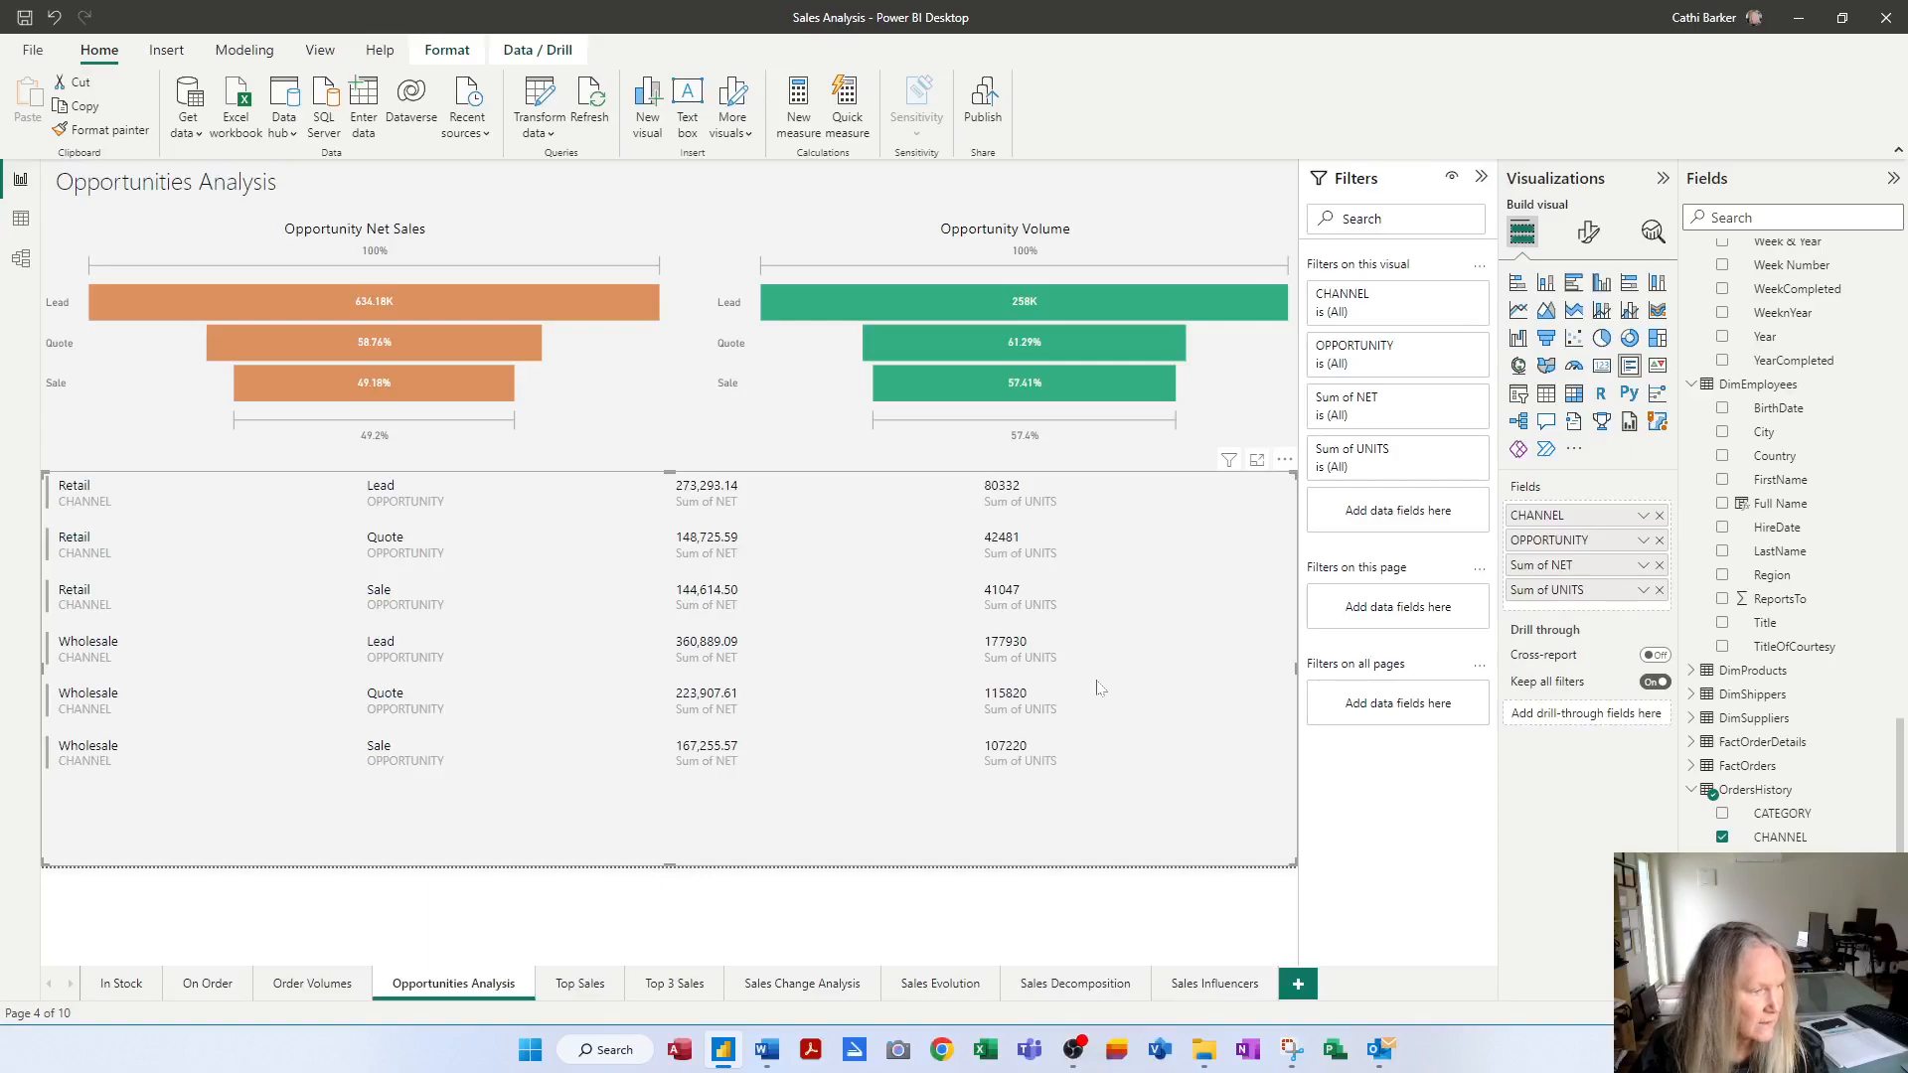
Set the multi-row card's padding to 10 px and refit the card slightly lower beneath the funnel charts, with a reduced height
left_click(1589, 234)
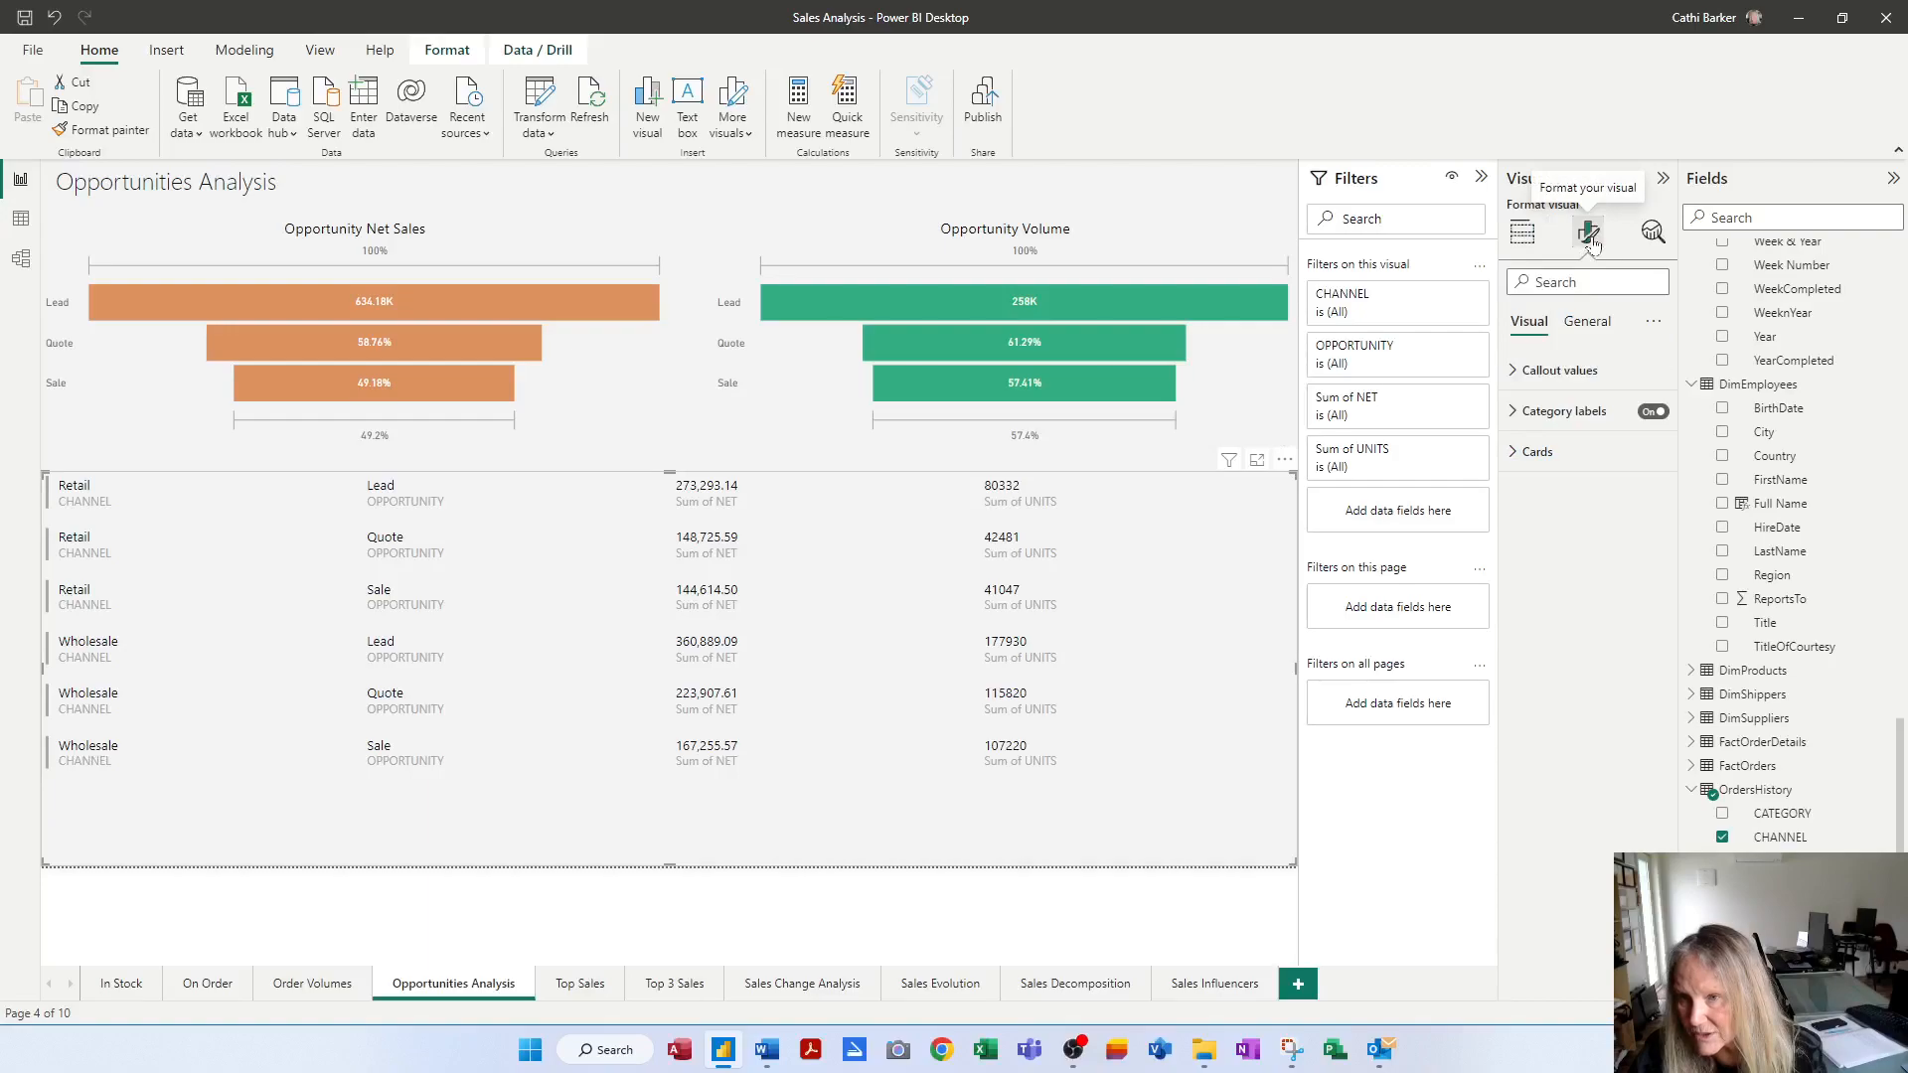
left_click(1513, 457)
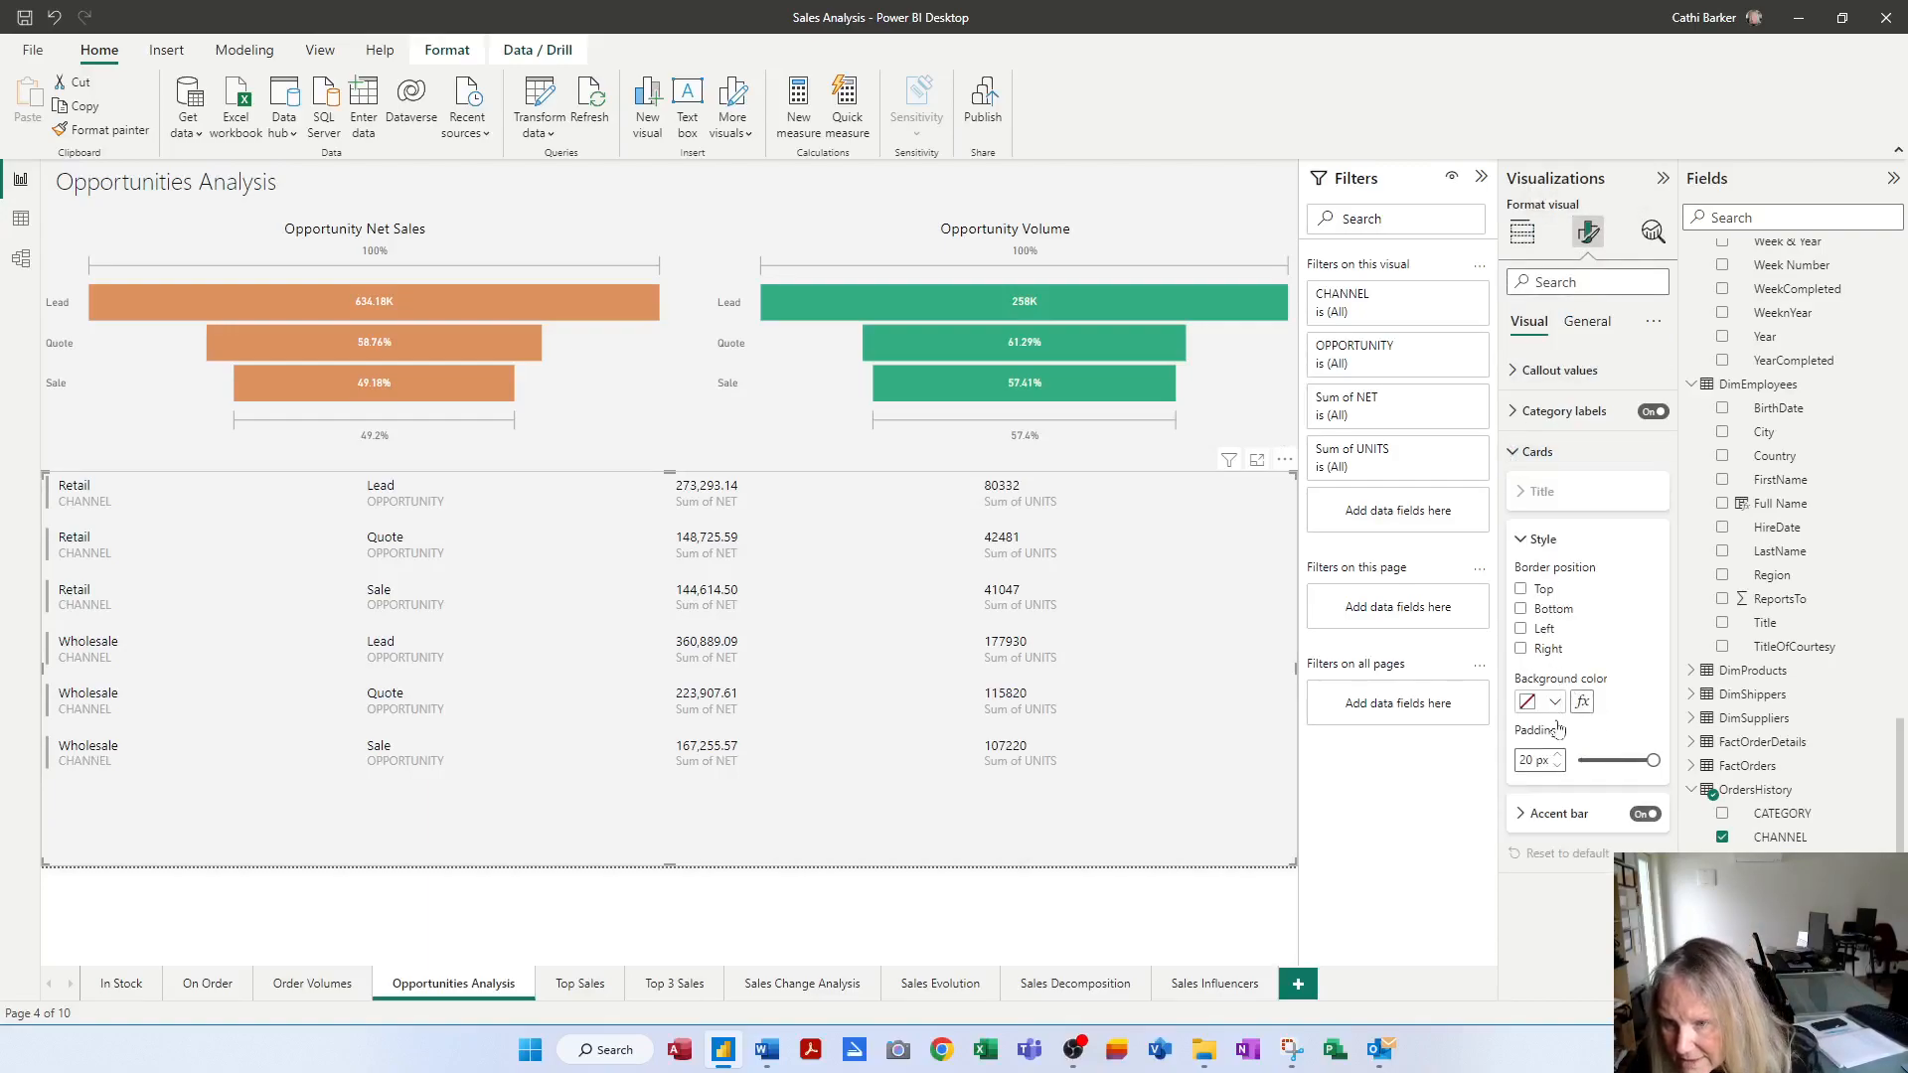
left_click(1559, 767)
left_click(1559, 767)
left_click(1559, 767)
left_click(1559, 767)
left_click(1559, 767)
left_click(1559, 767)
left_click(1559, 767)
left_click(1559, 767)
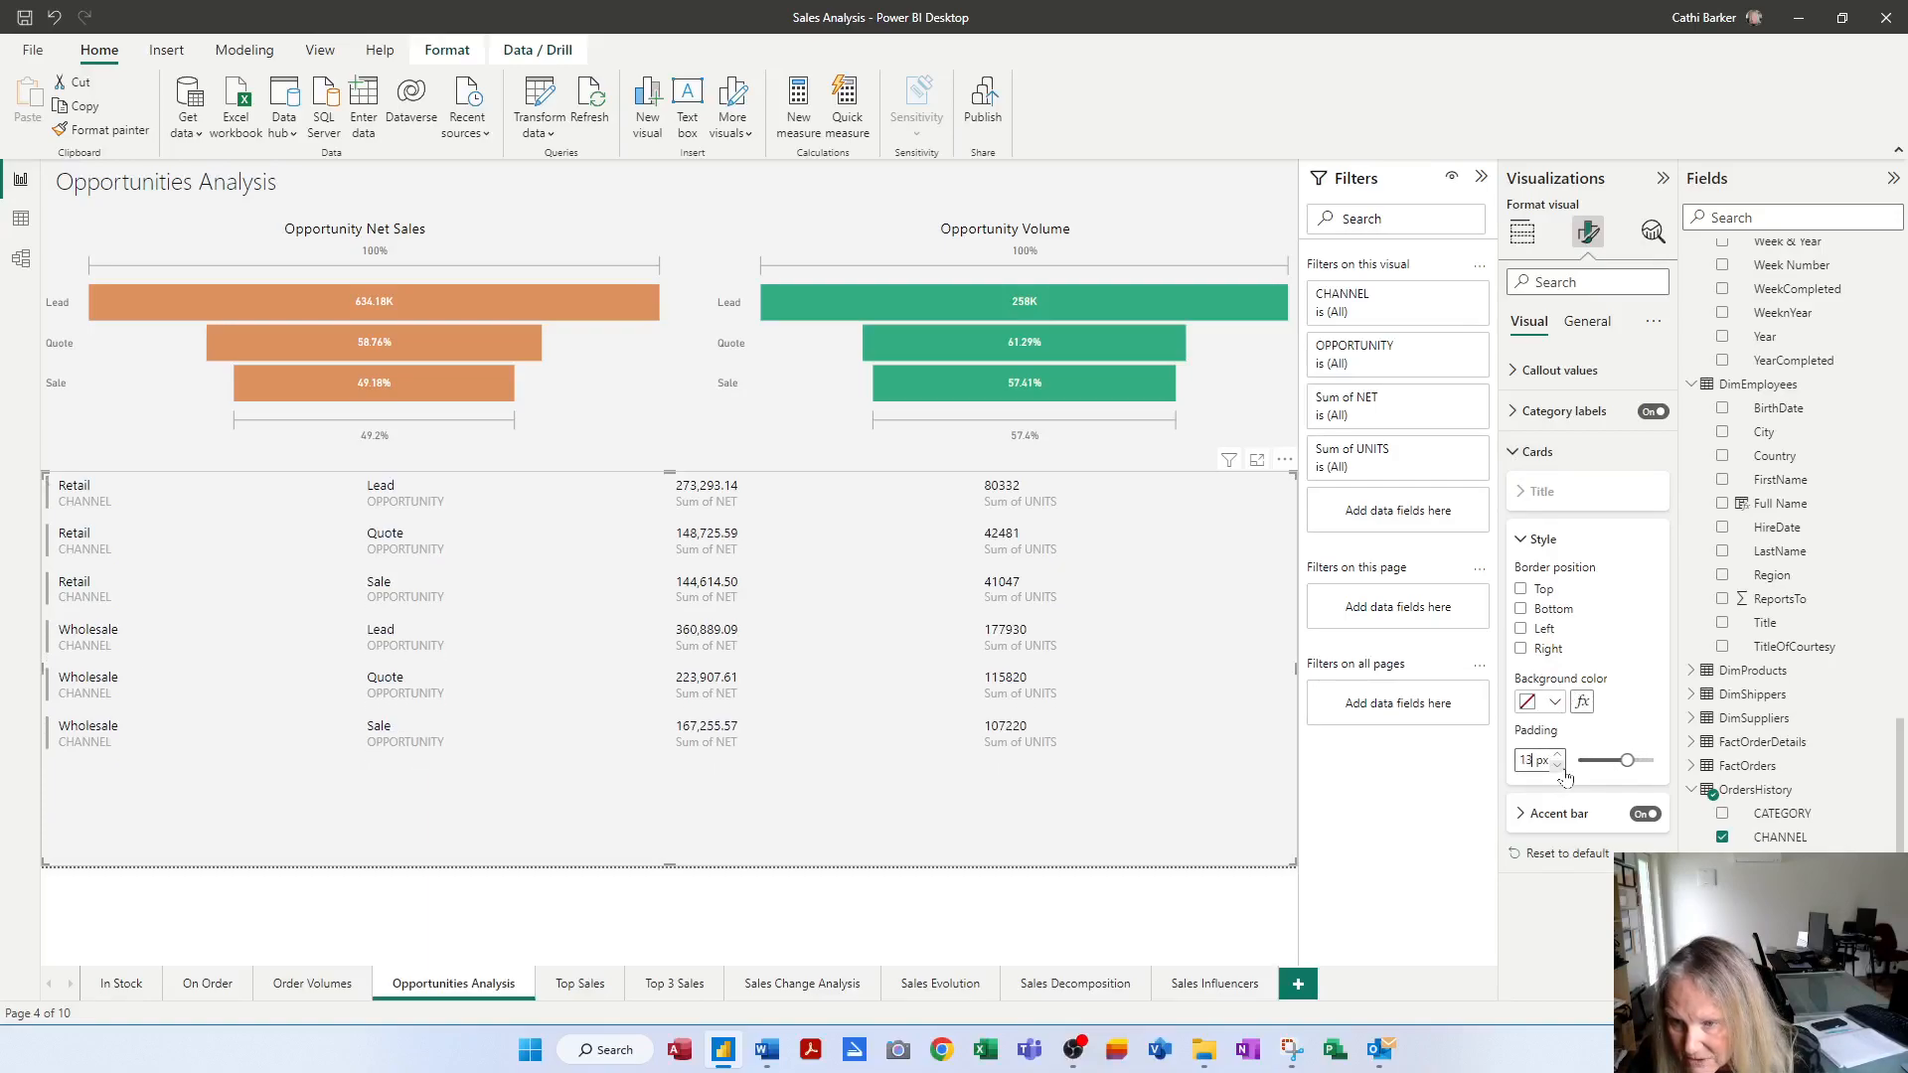
left_click(1559, 767)
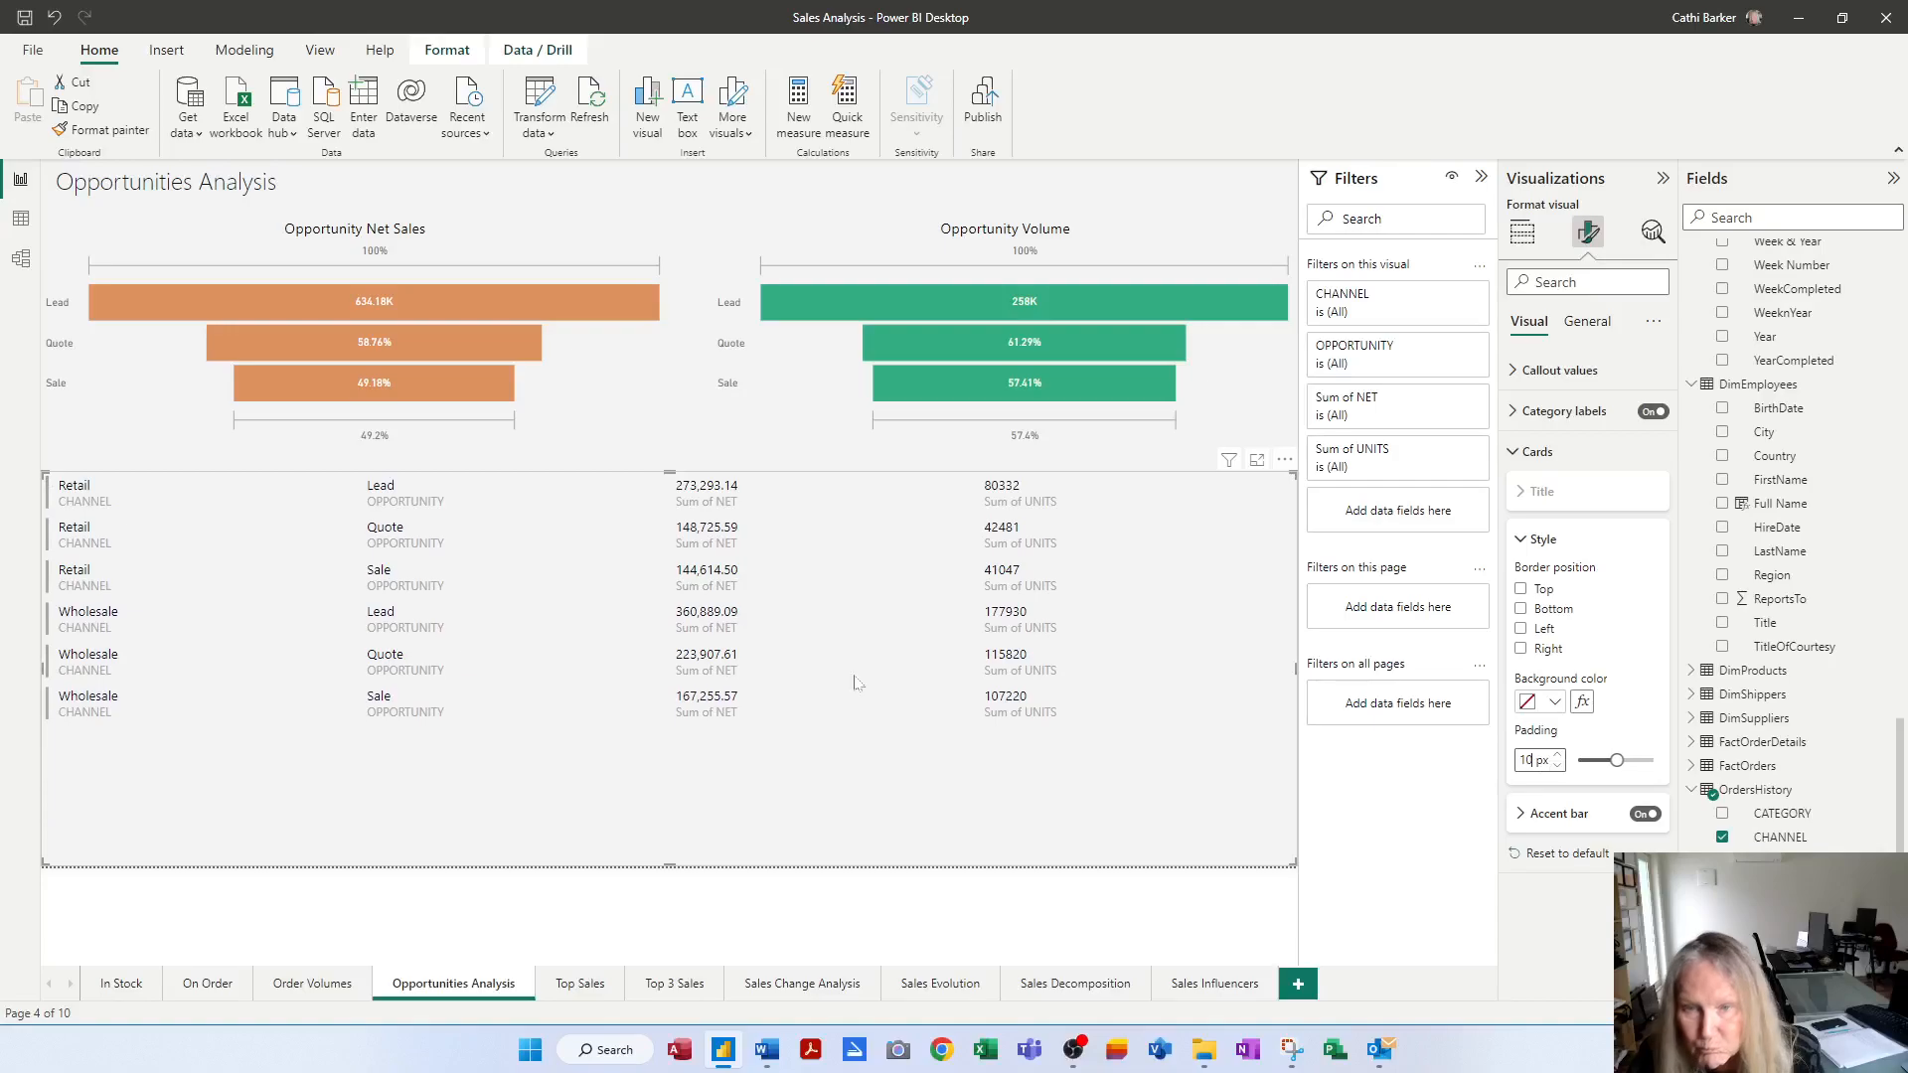
left_click_drag(669, 494, 582, 541)
Check cross-filtering using the Retail Lead card and the stages in both funnel charts, finishing with the selection cleared
left_click(582, 541)
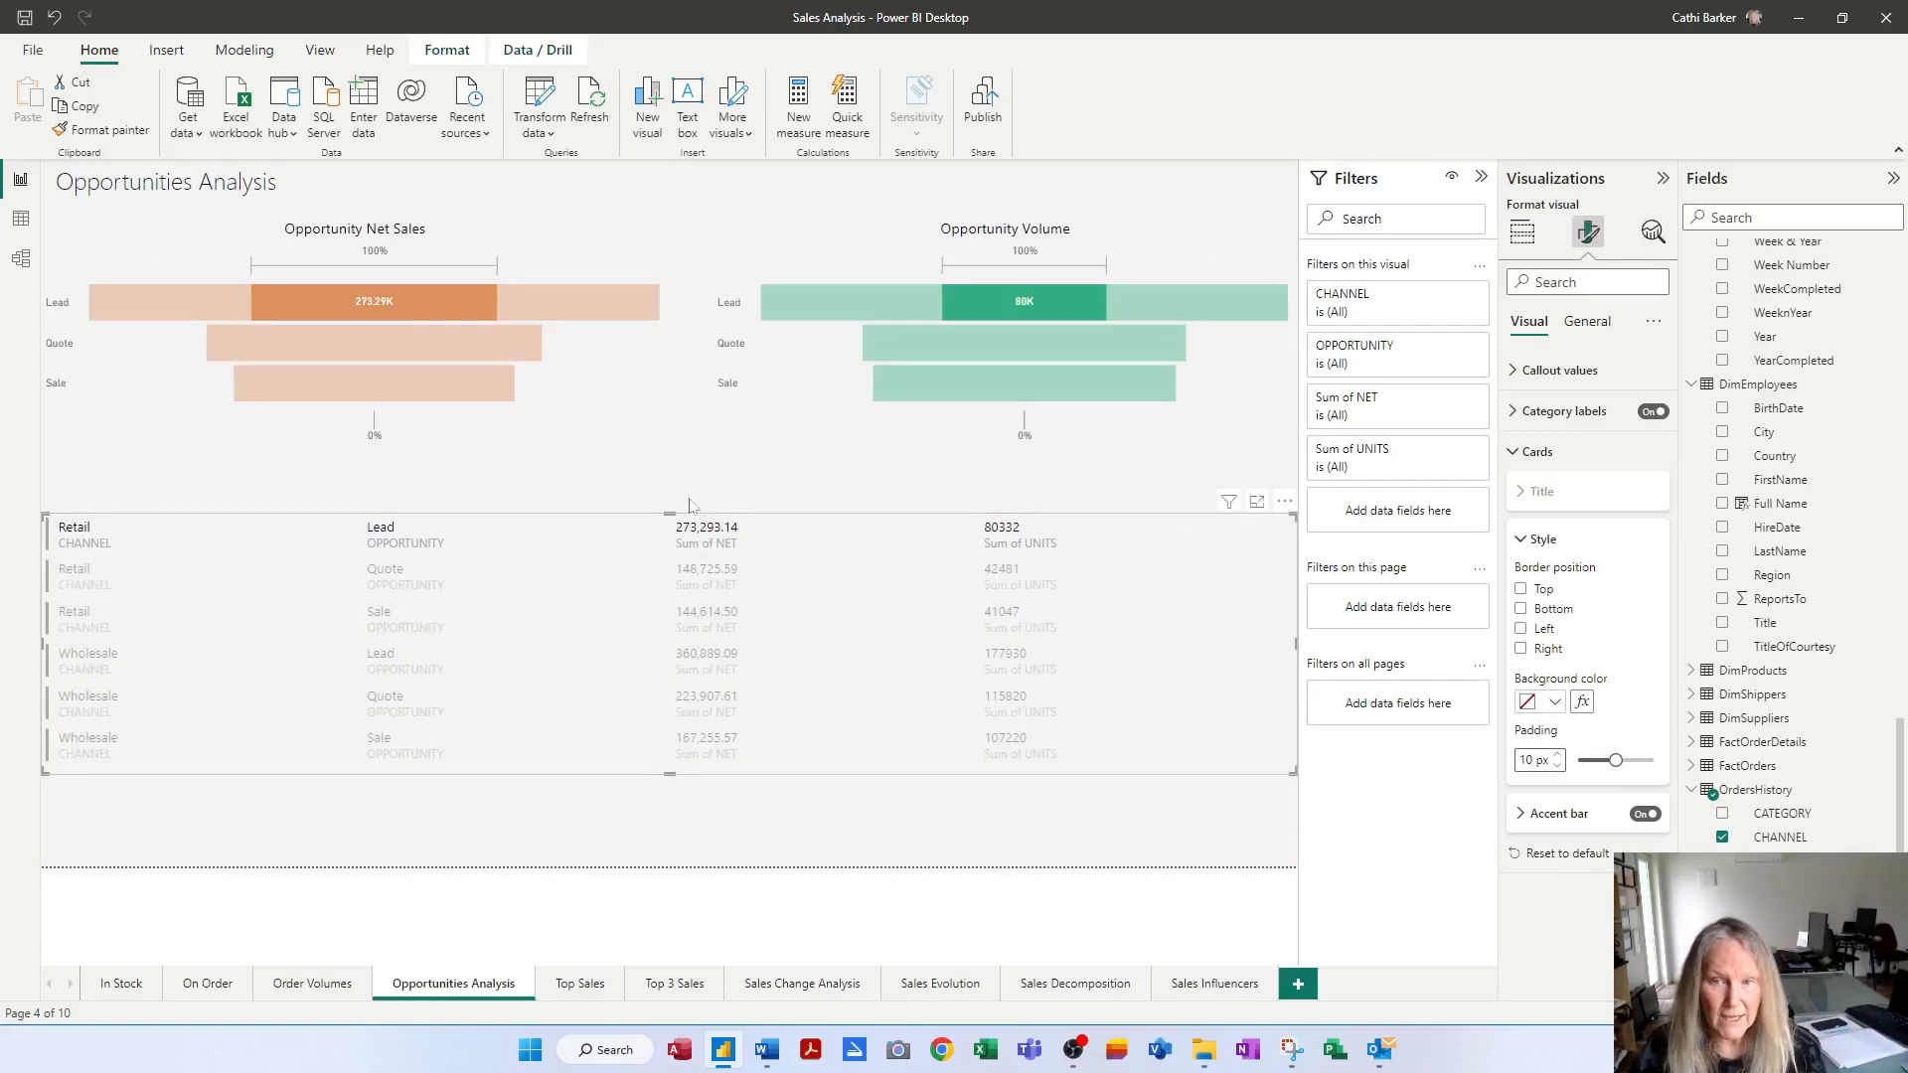
left_click(415, 353)
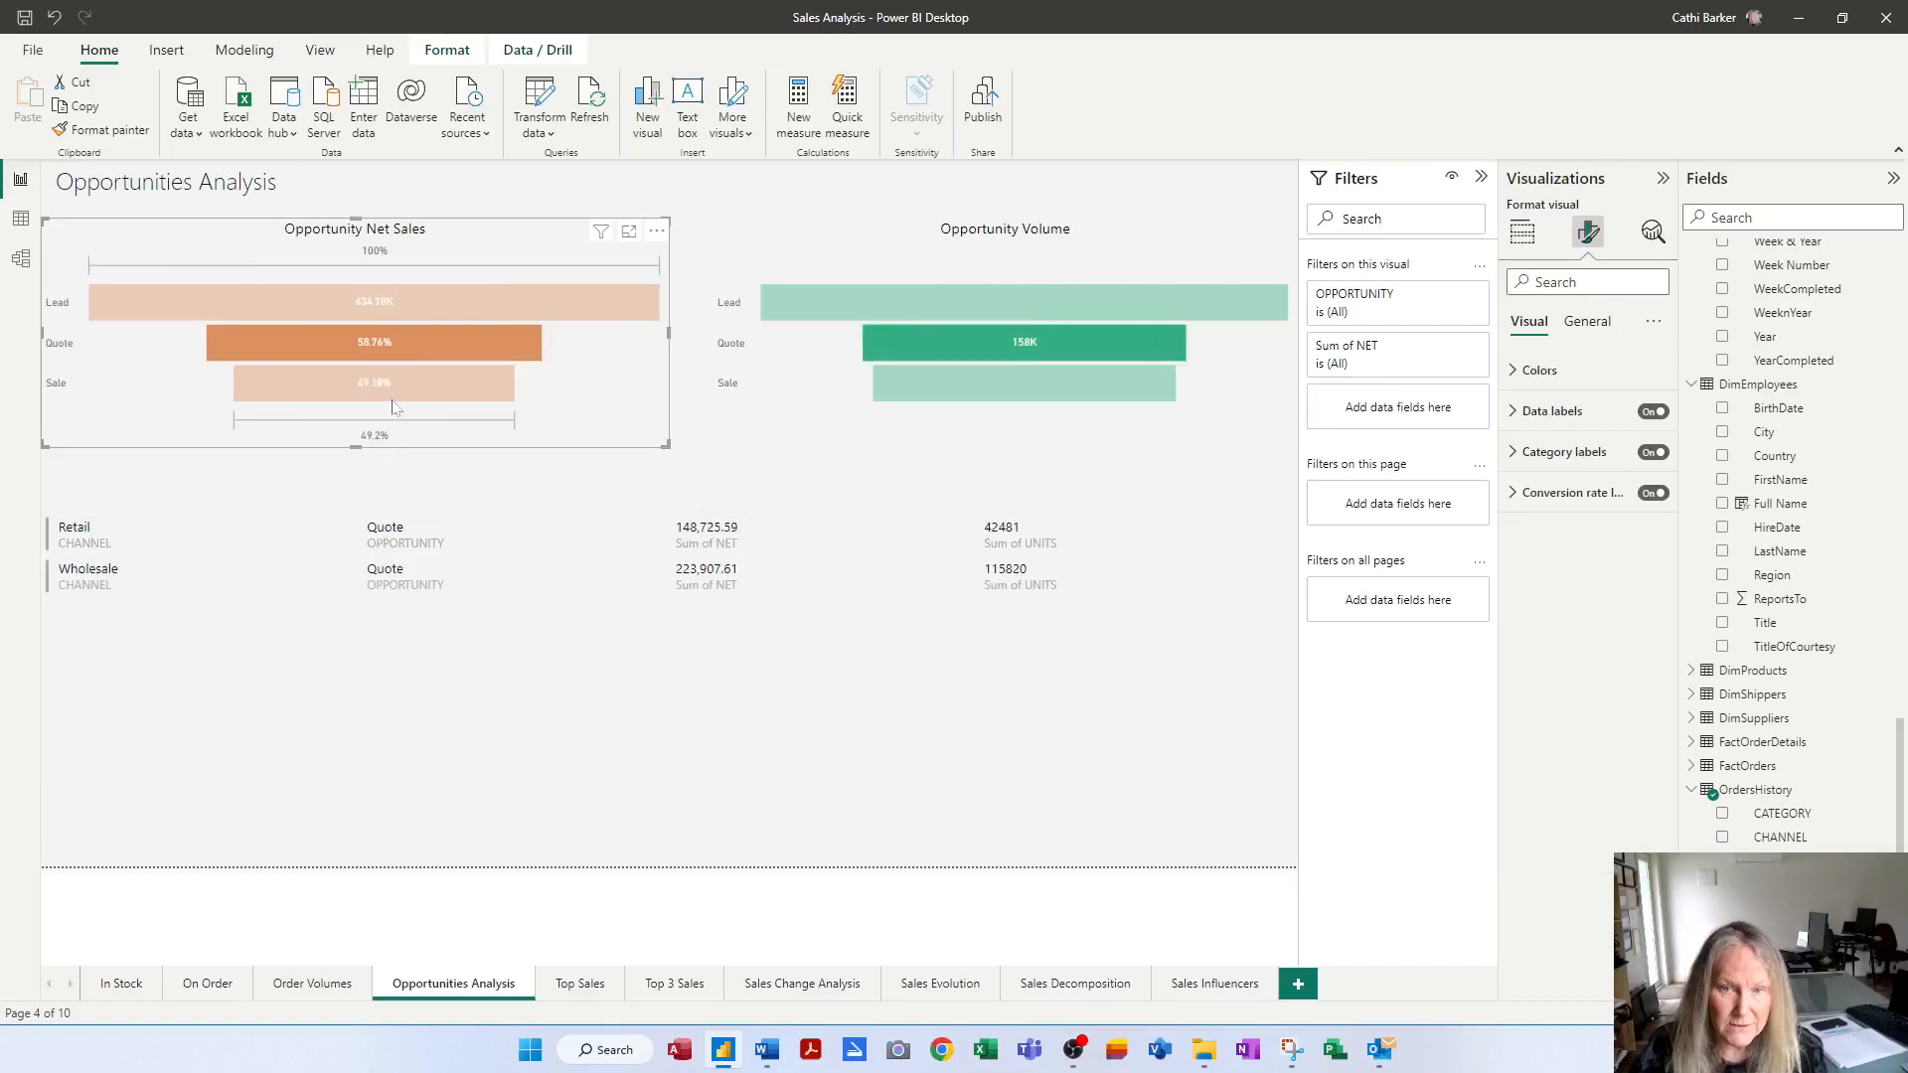
left_click(398, 390)
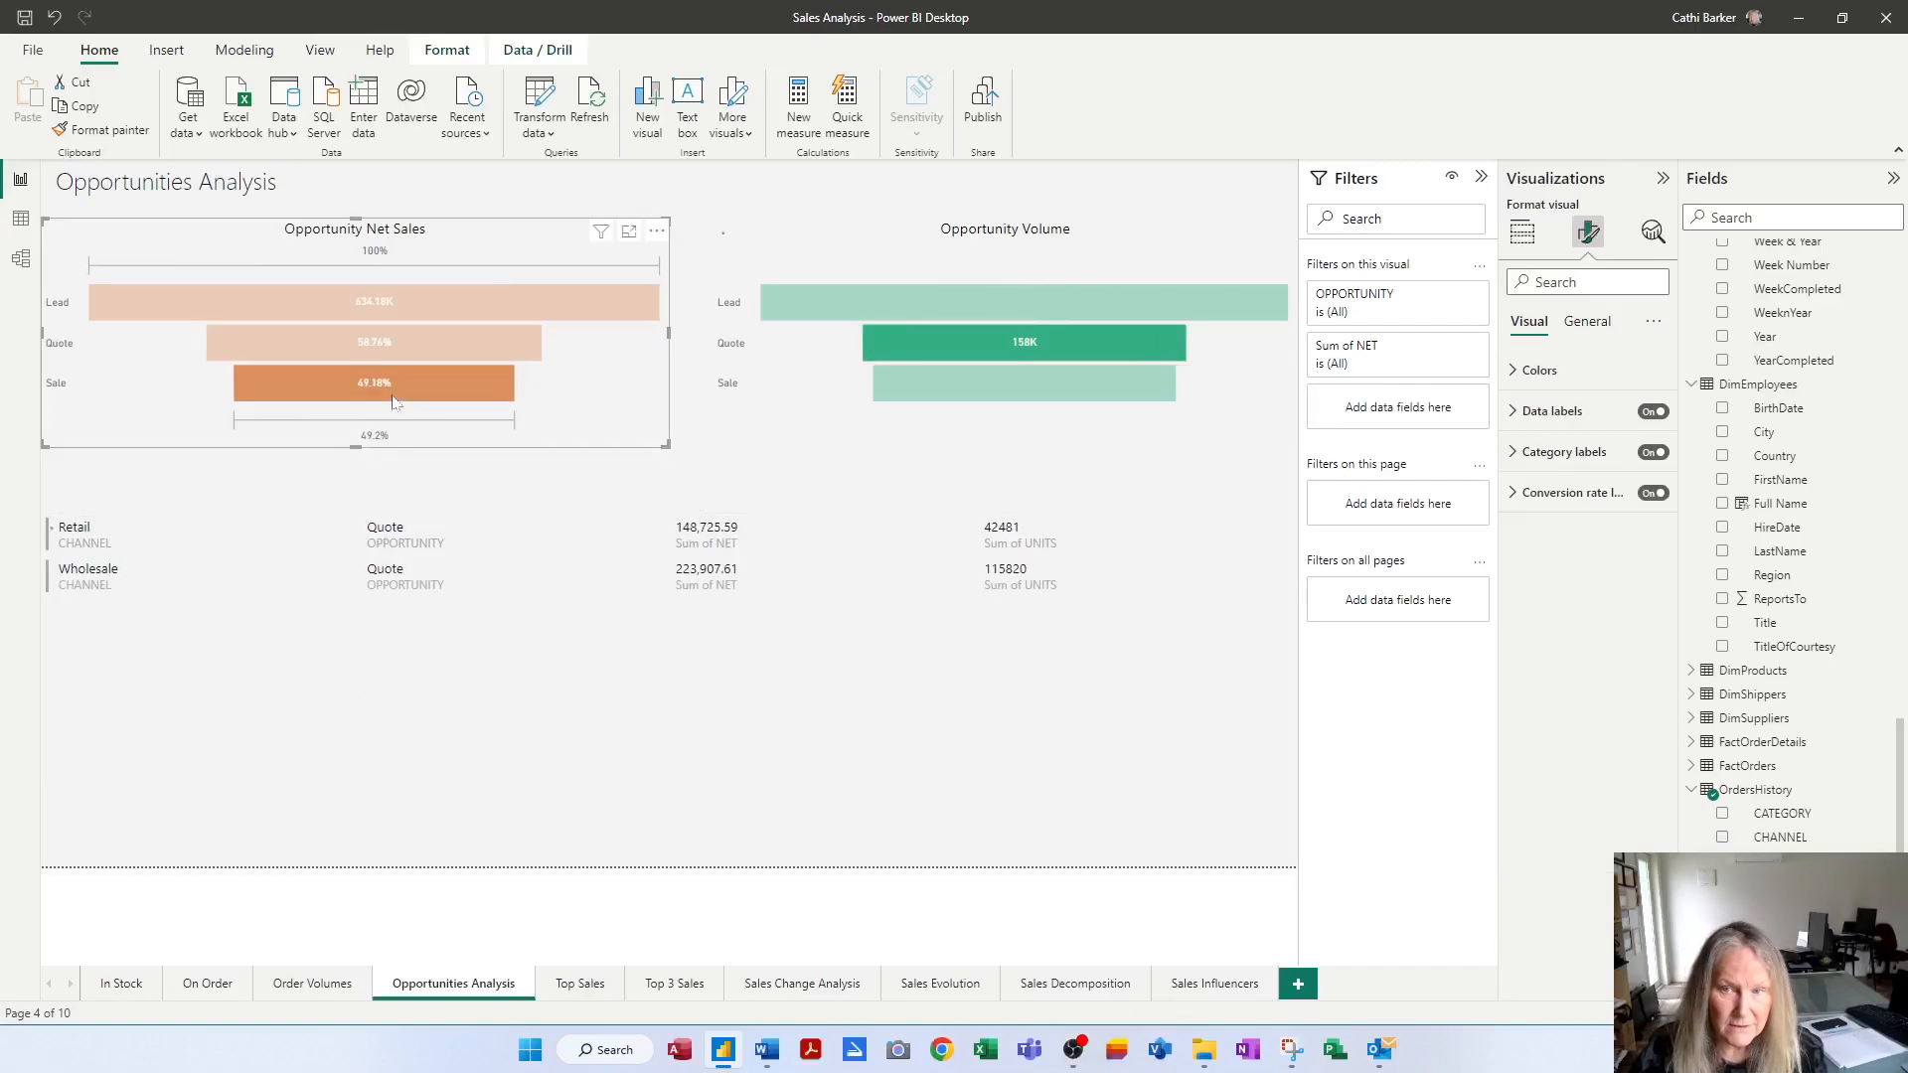
left_click(972, 342)
left_click(994, 303)
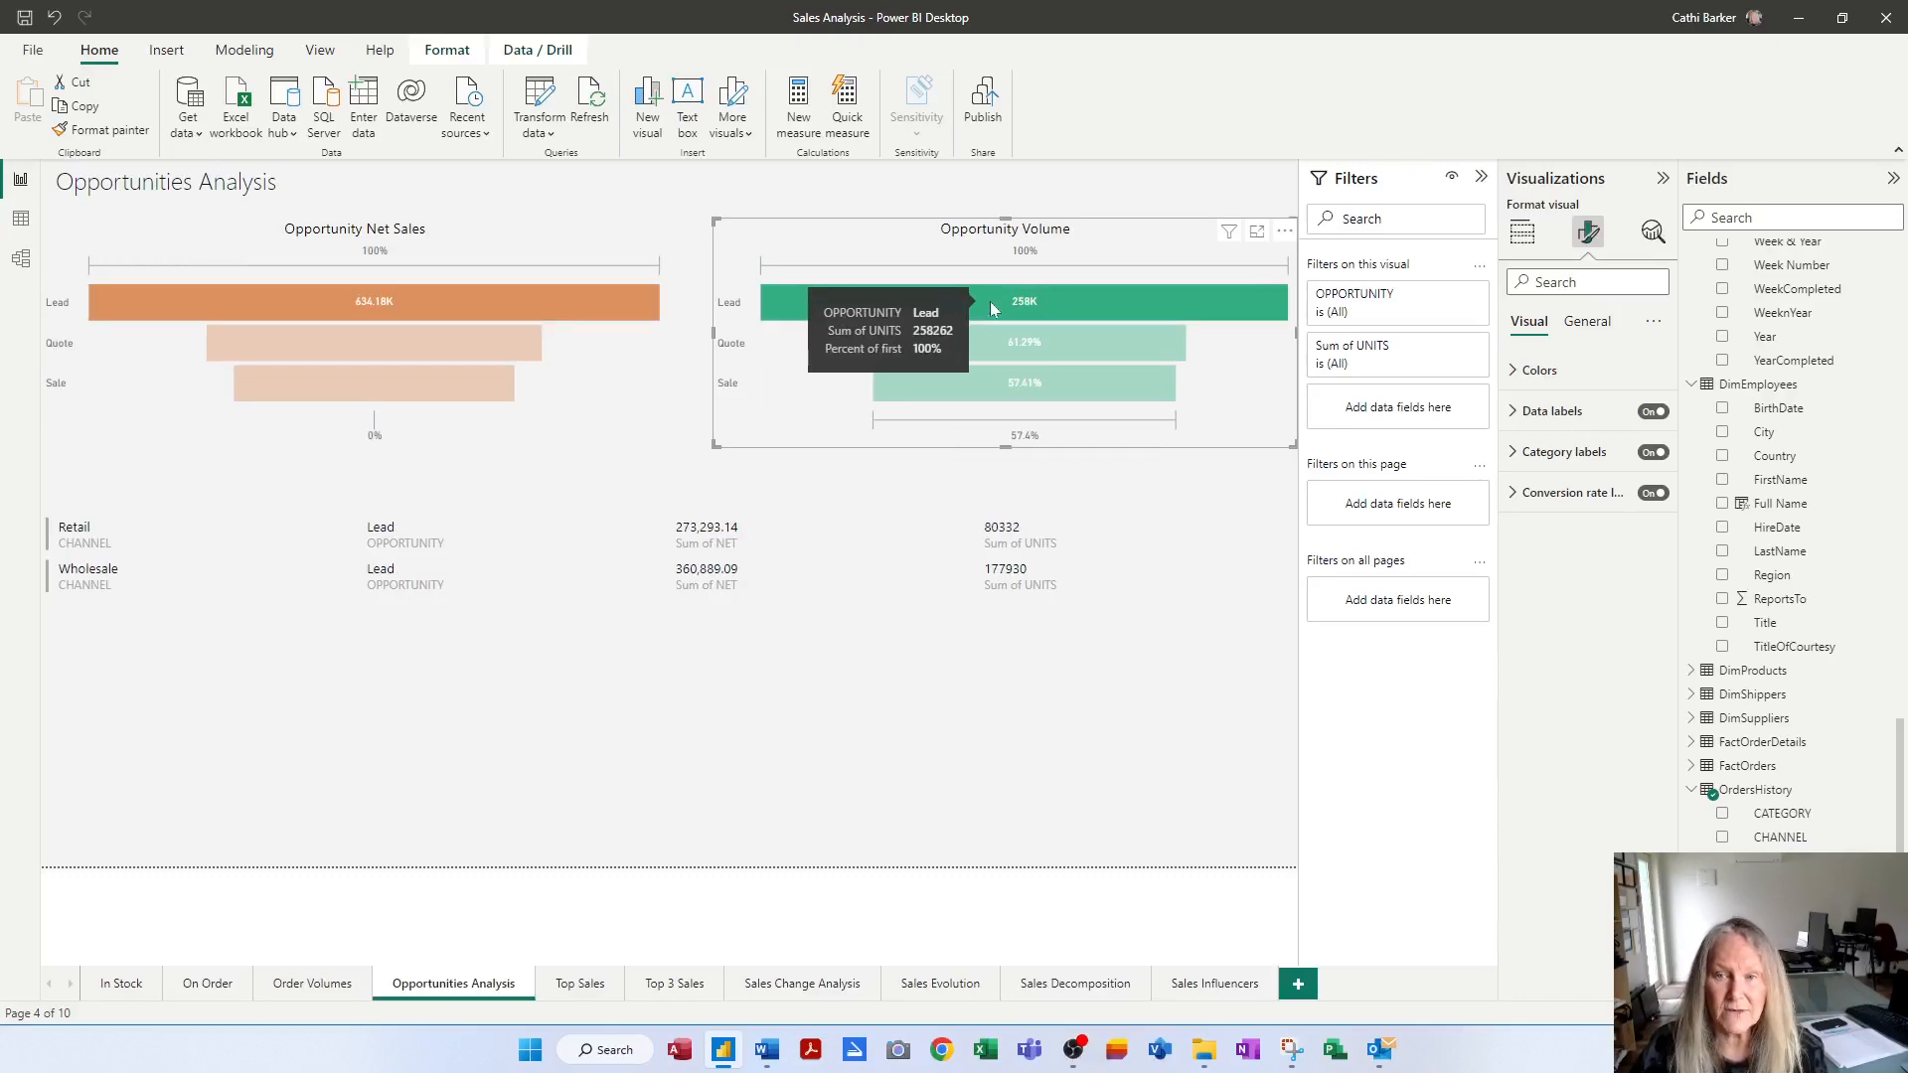
left_click(991, 308)
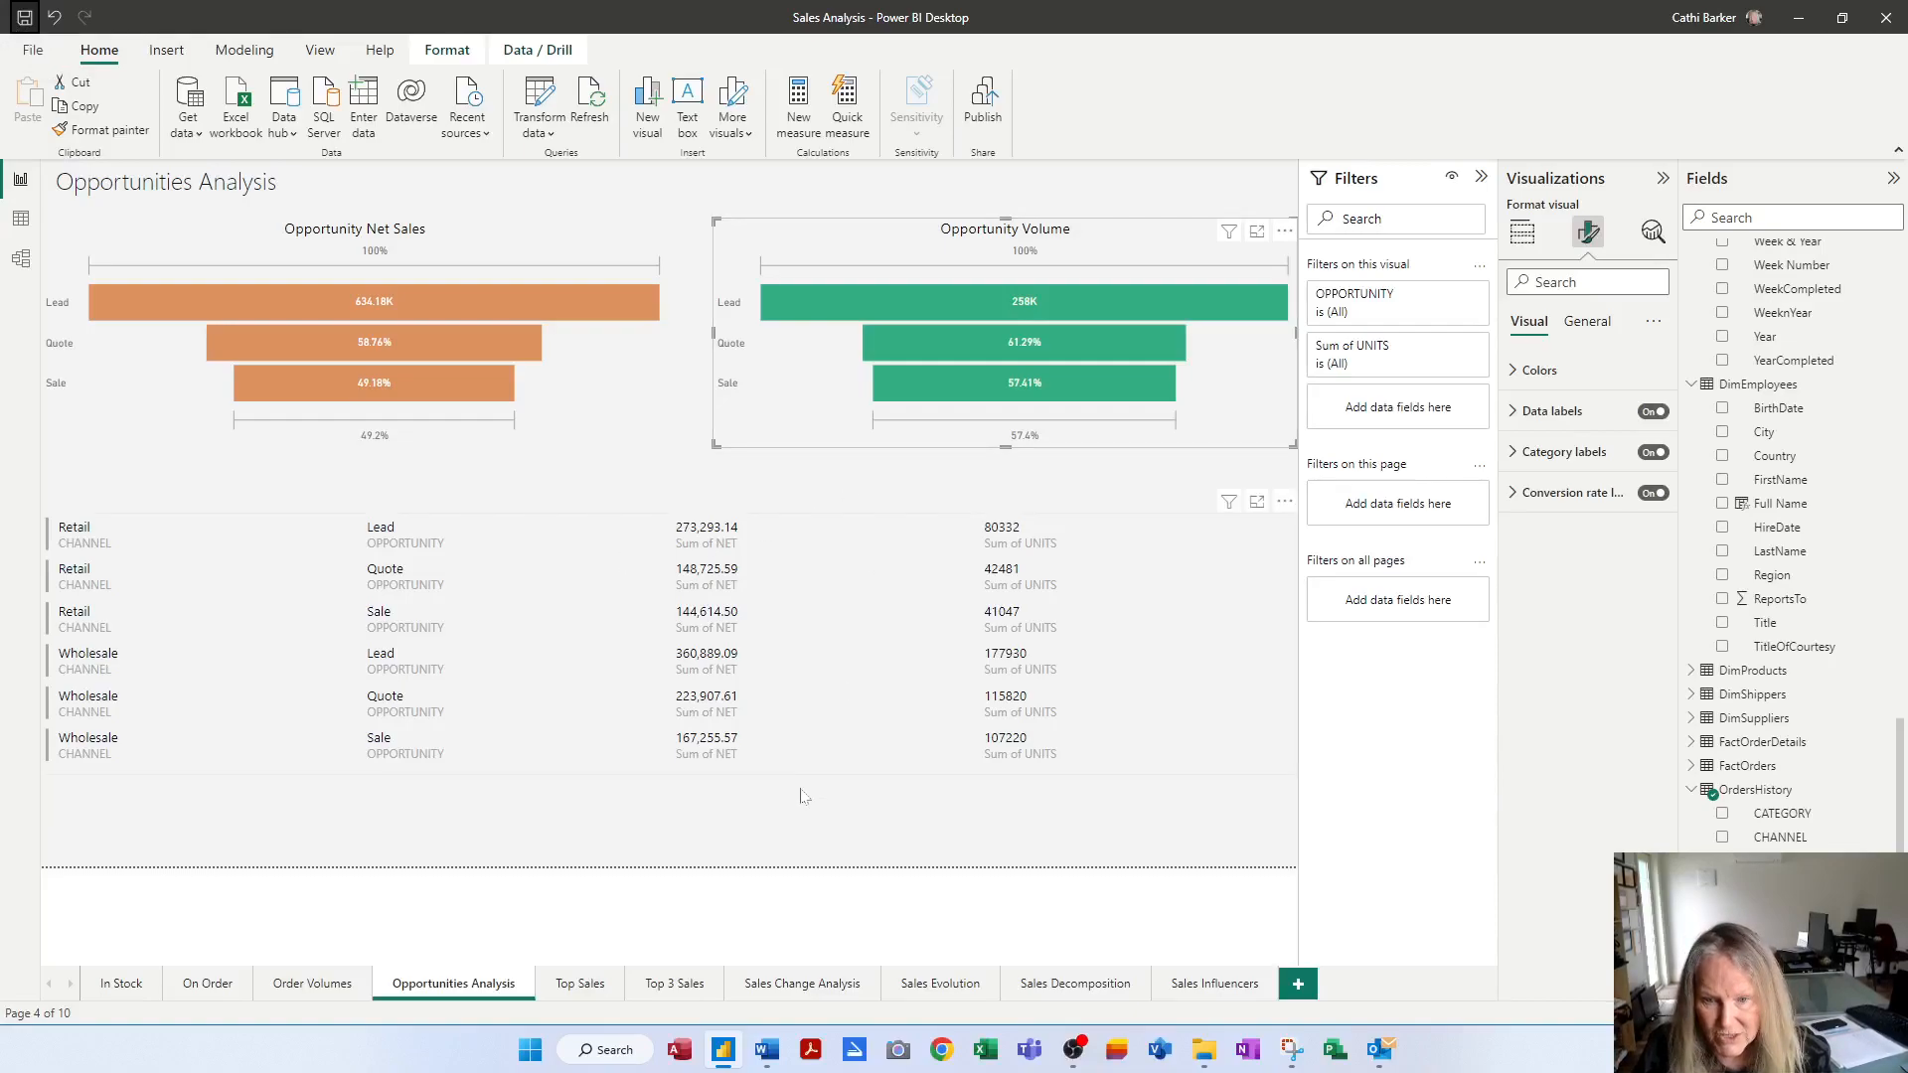
On the Top 3 Sales page, narrow the ribbon chart to about half of the page width
left_click(676, 984)
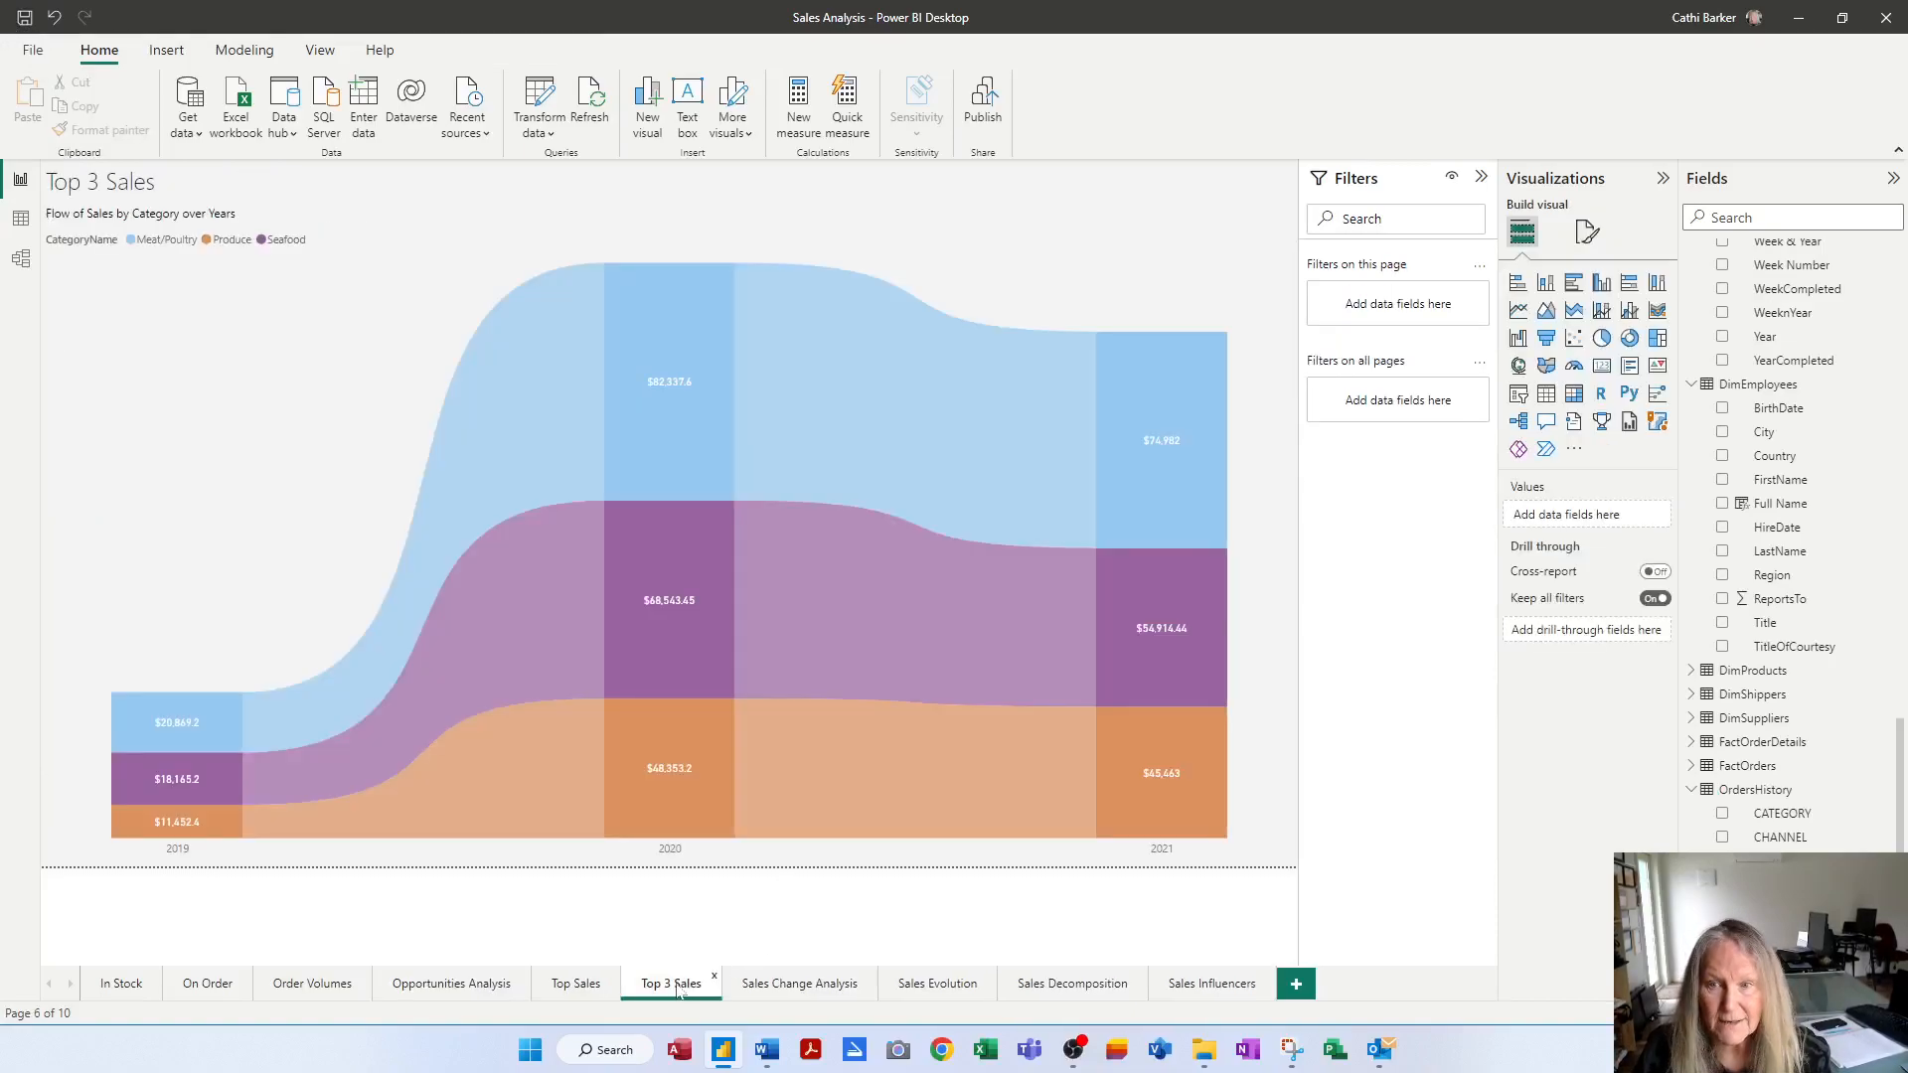
left_click(1258, 578)
left_click_drag(1295, 558, 719, 507)
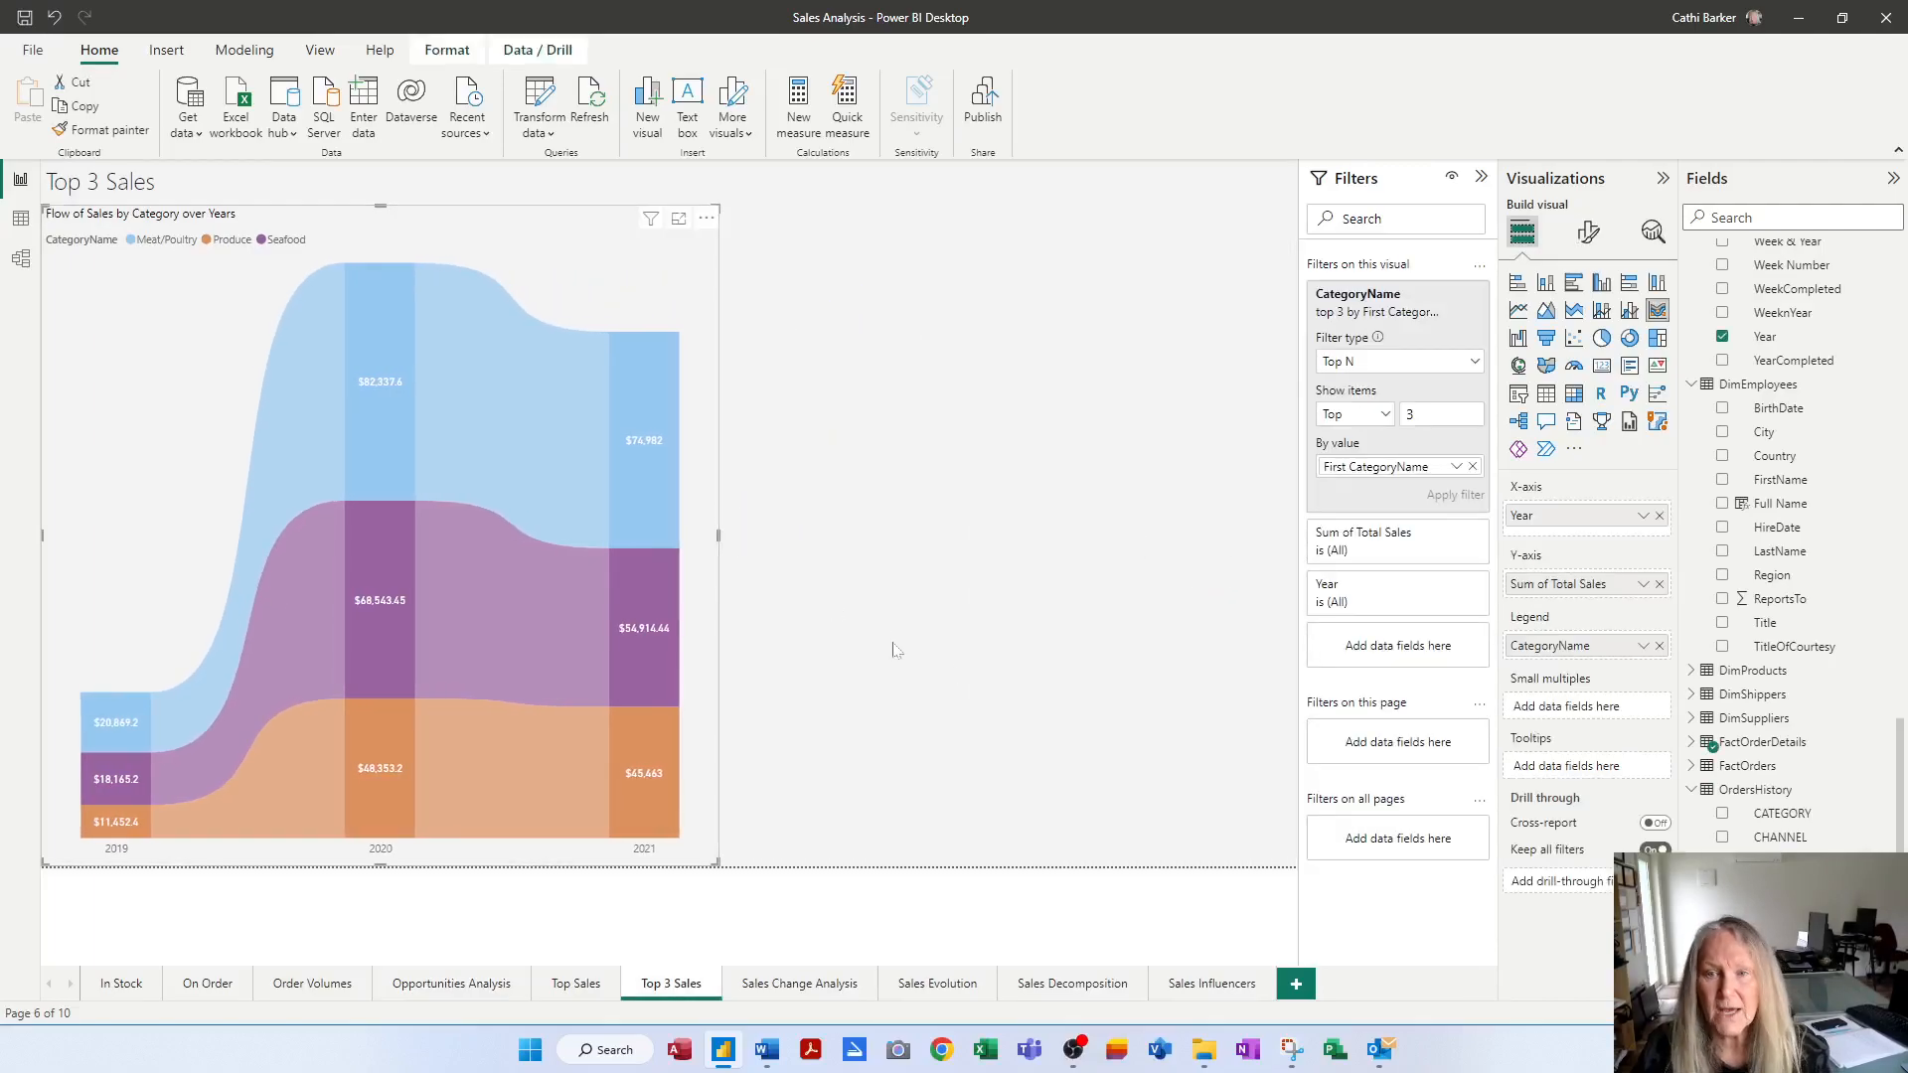
Add a gauge beside the ribbon chart with Total Sales from FactOrderDetails as its value
left_click(1078, 453)
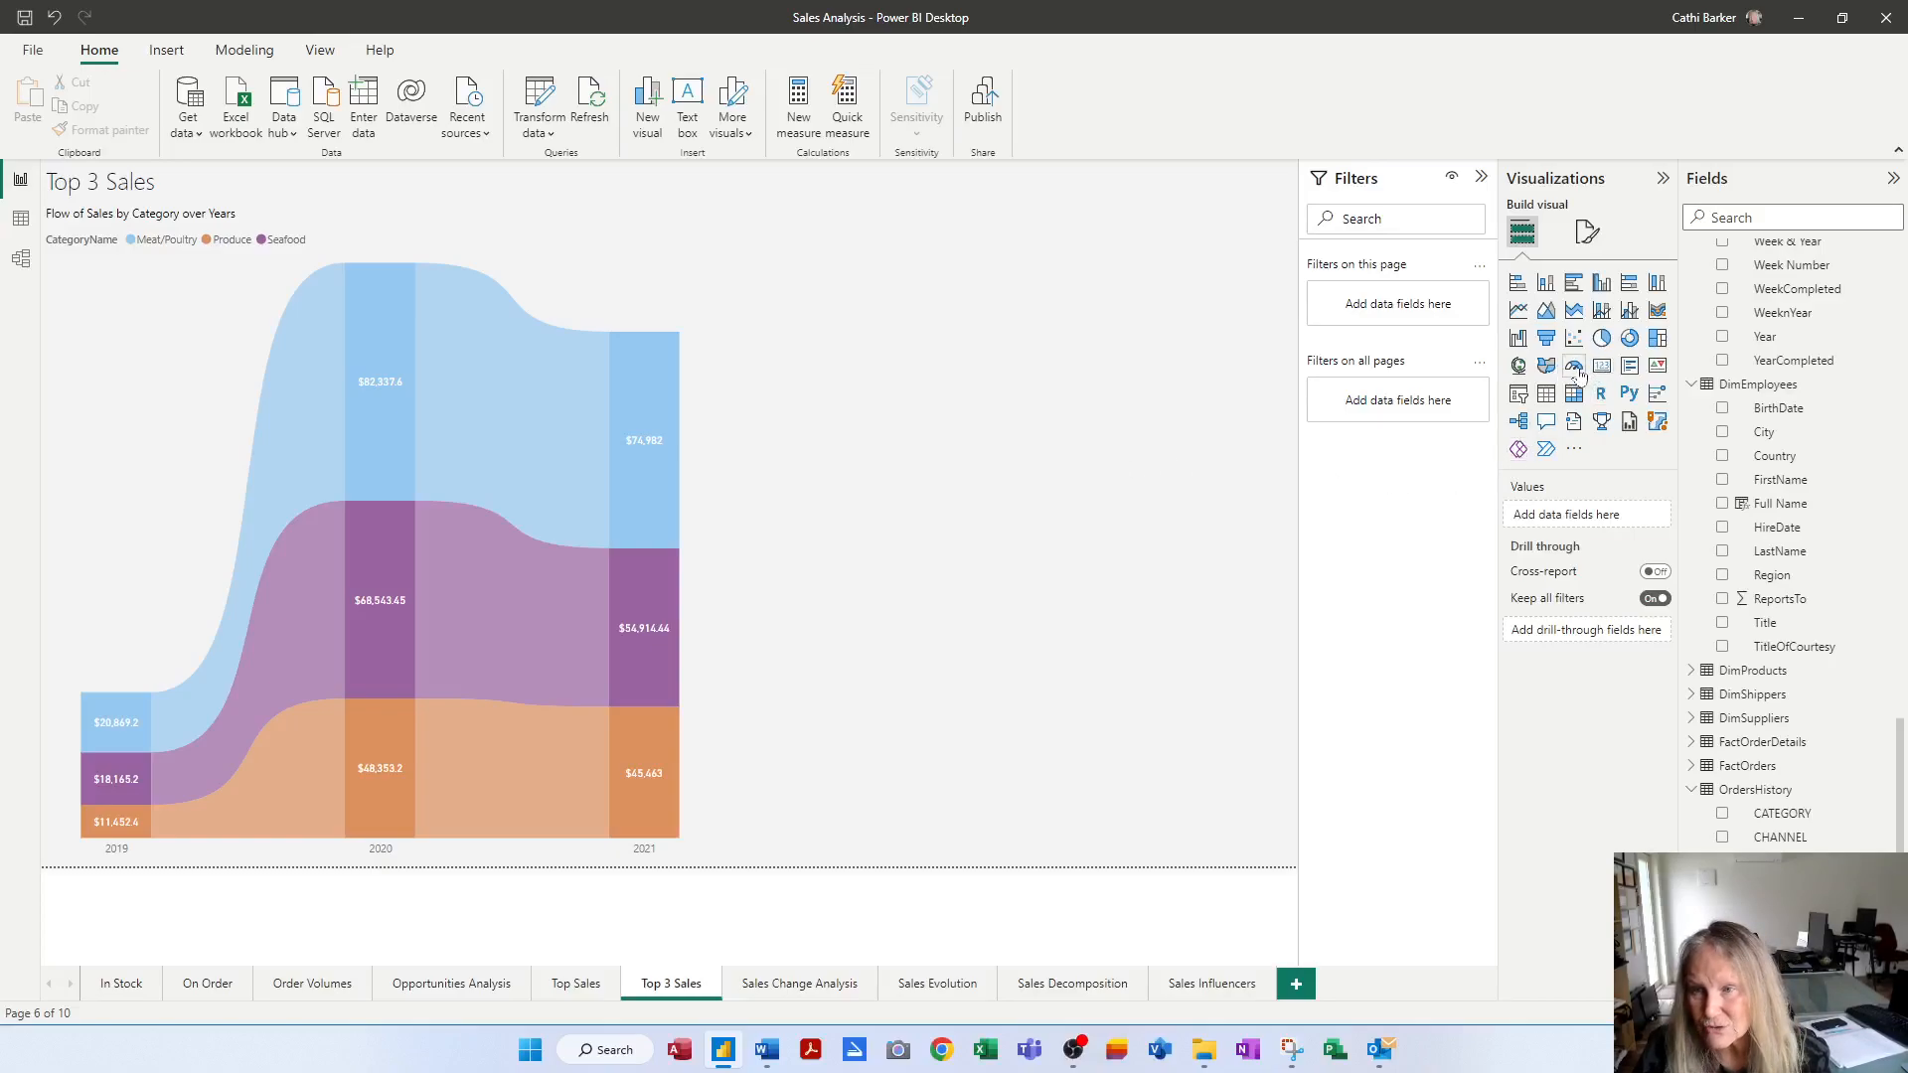
left_click(1575, 368)
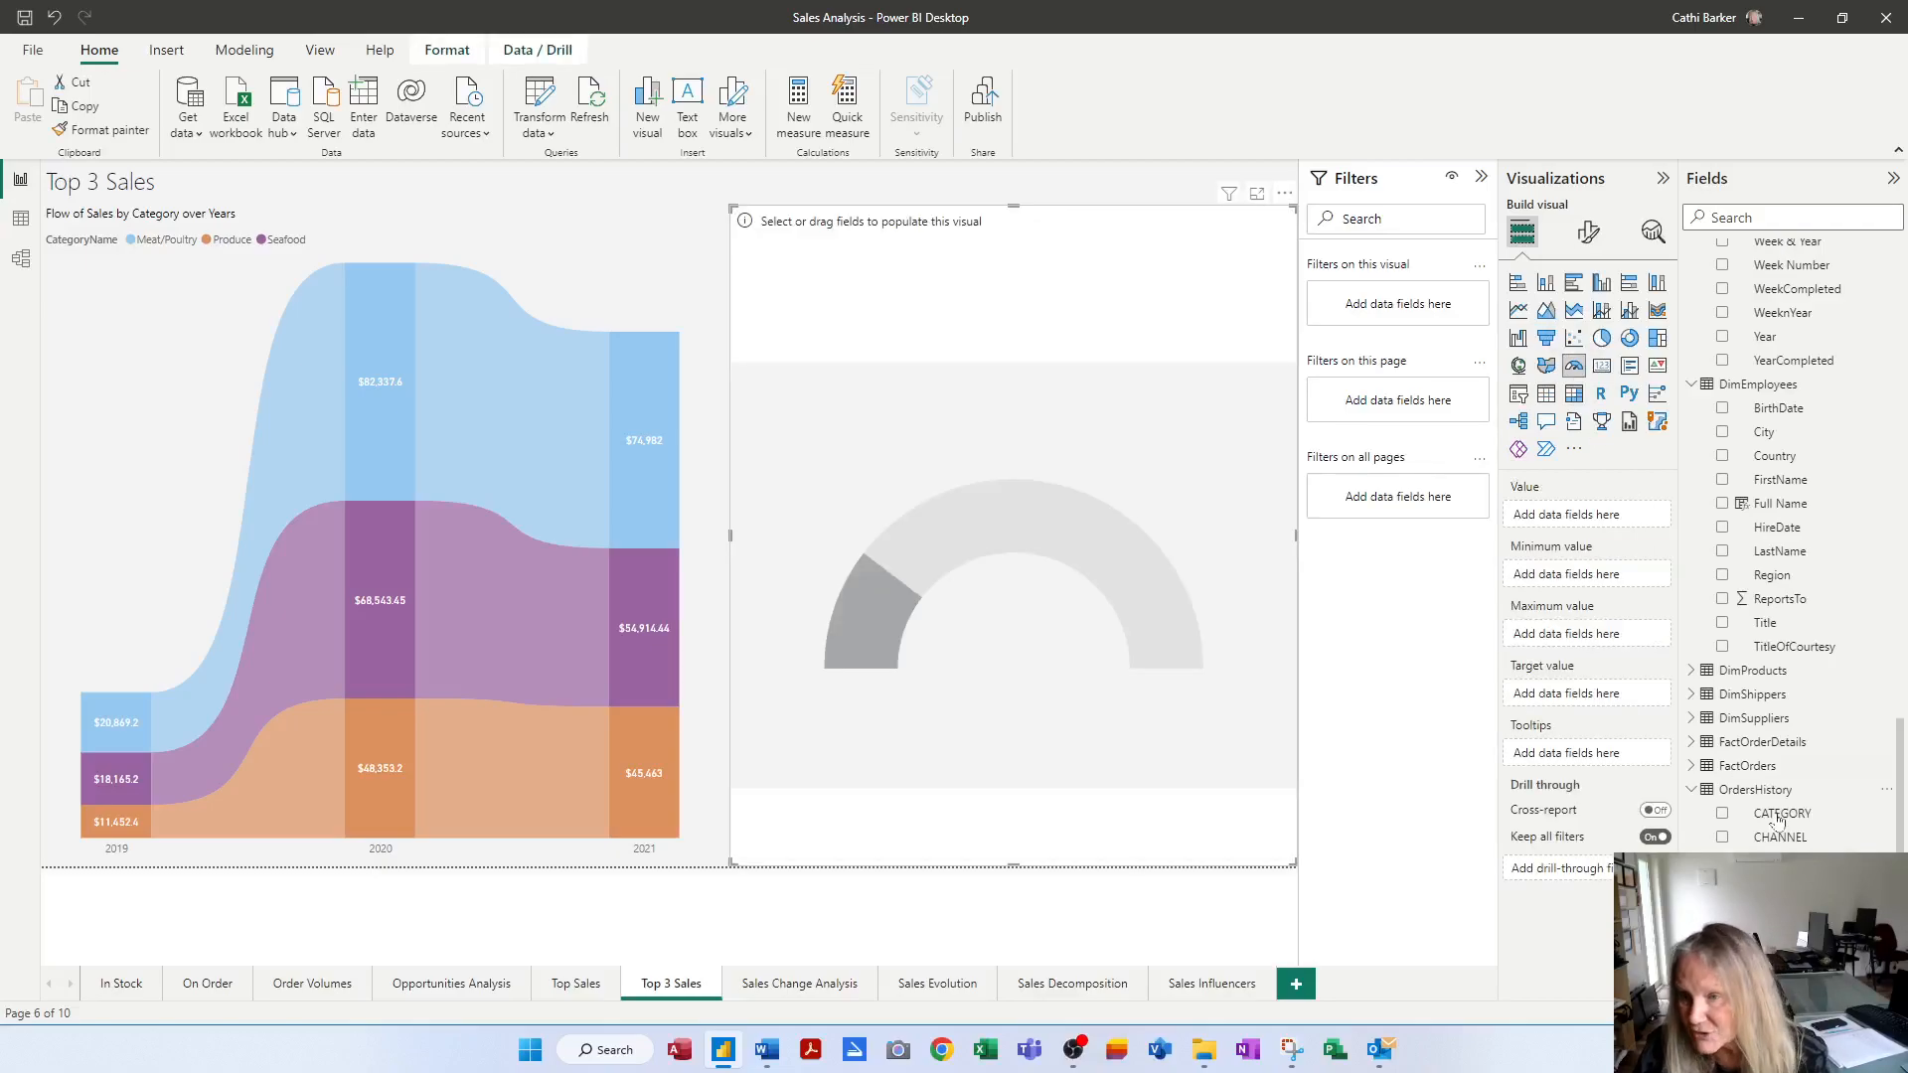
left_click(1693, 770)
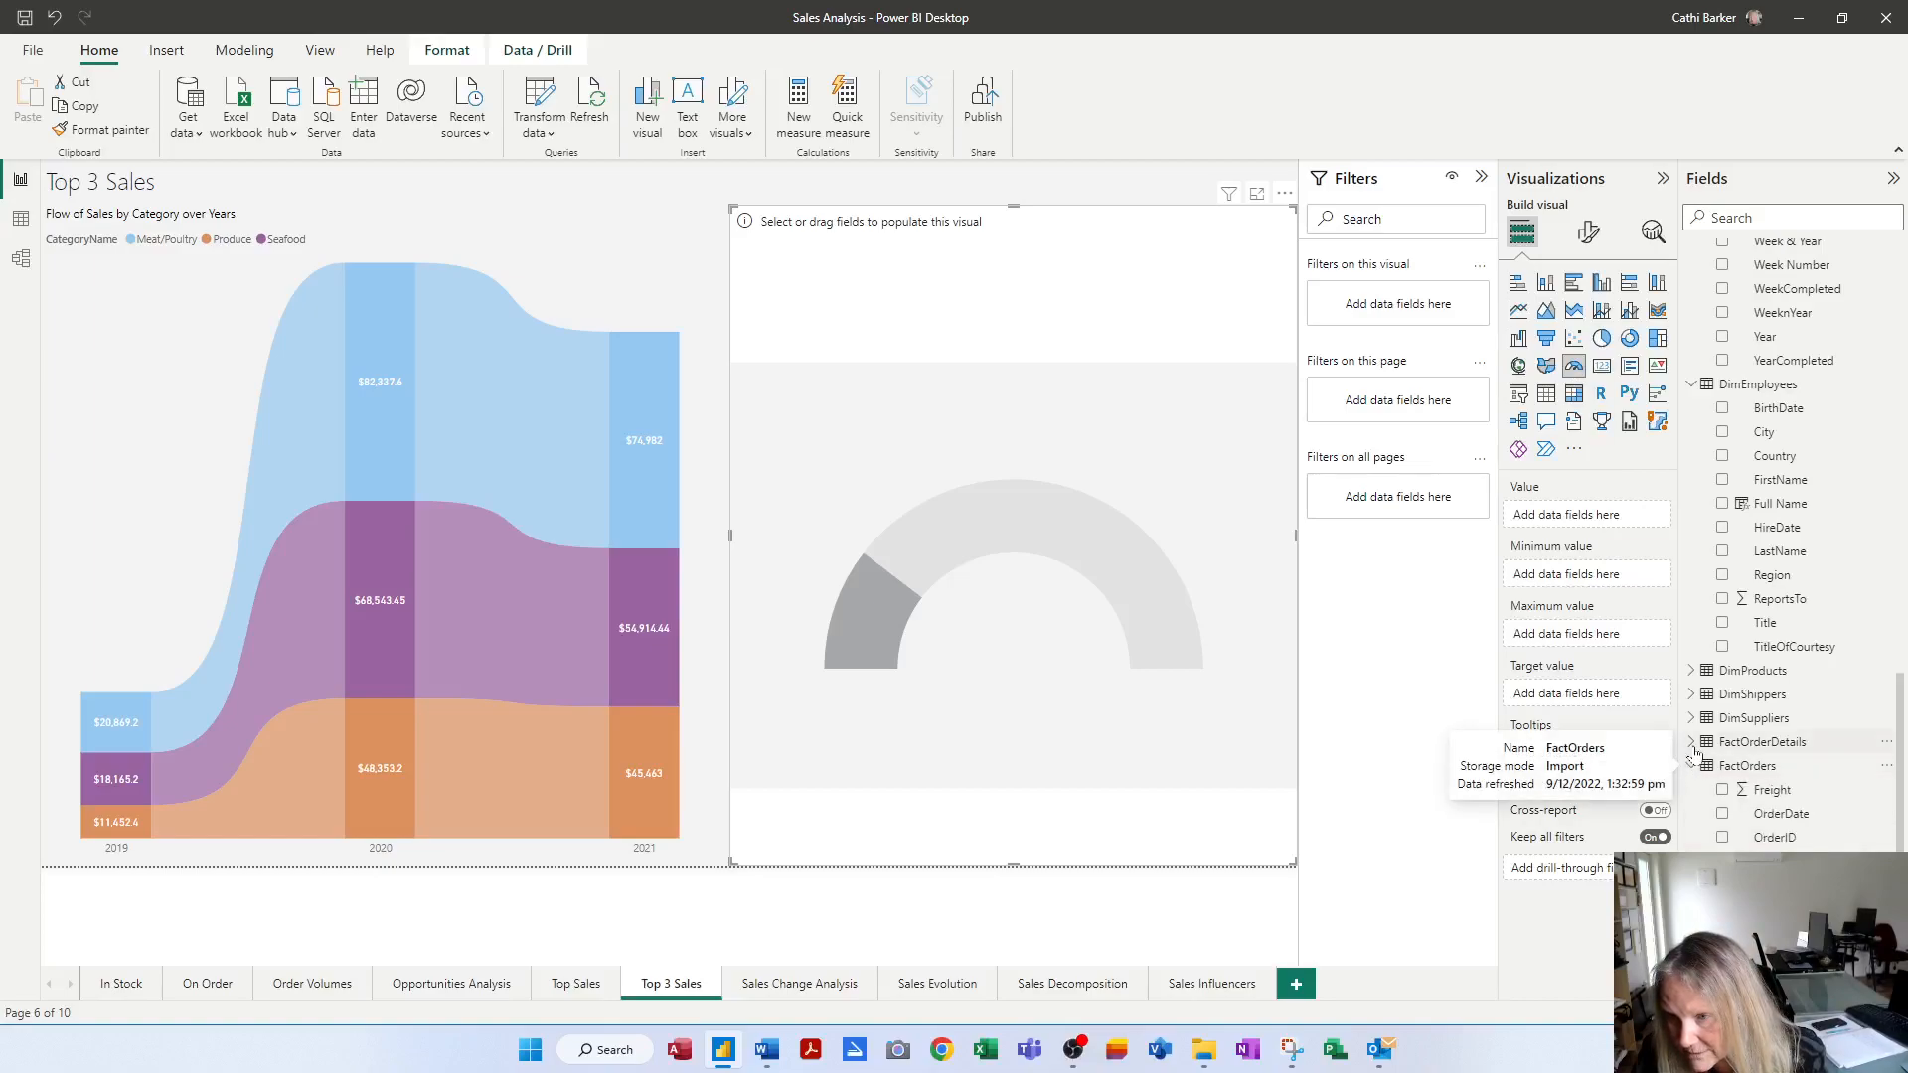
left_click(1693, 743)
left_click_drag(1801, 821, 1630, 527)
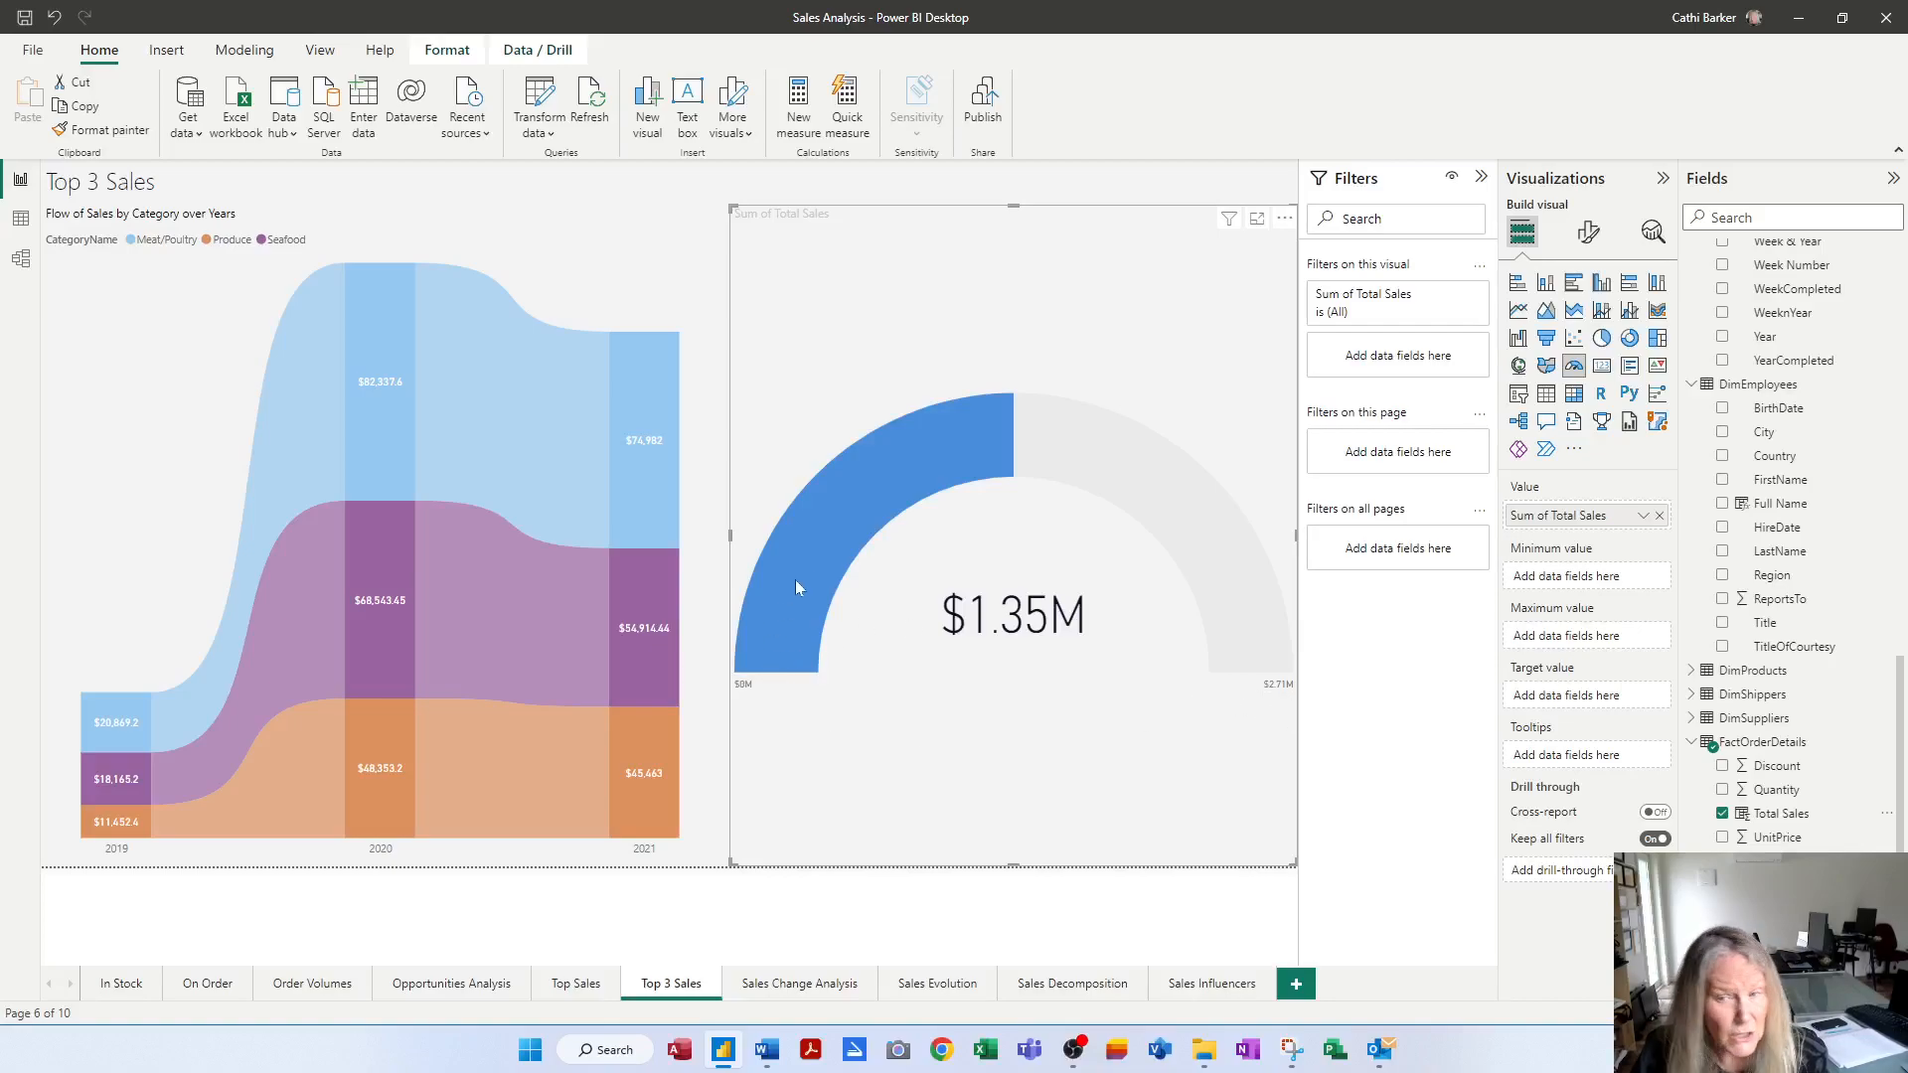
Set the gauge axis to a minimum of 100000, a maximum of 2500000 and a target of 2000000
mouse_move(1010, 450)
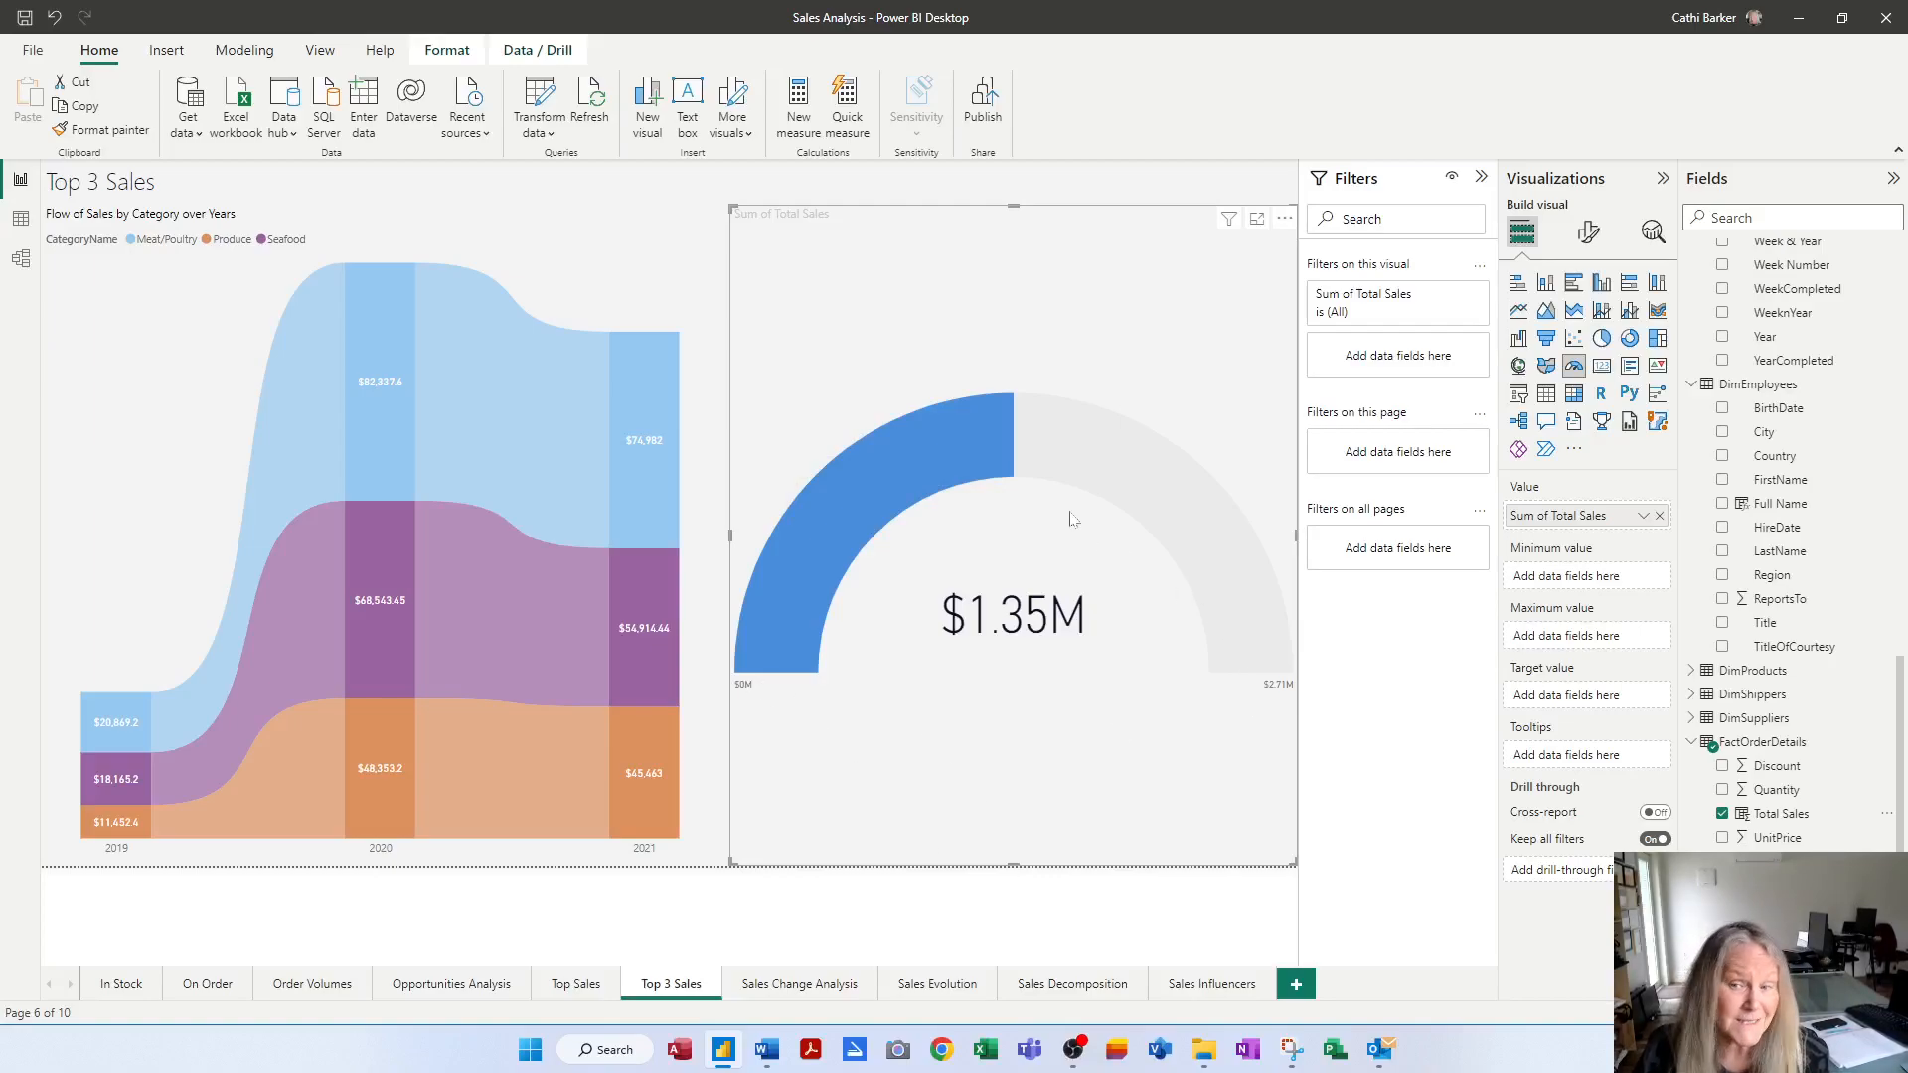
mouse_move(1152, 478)
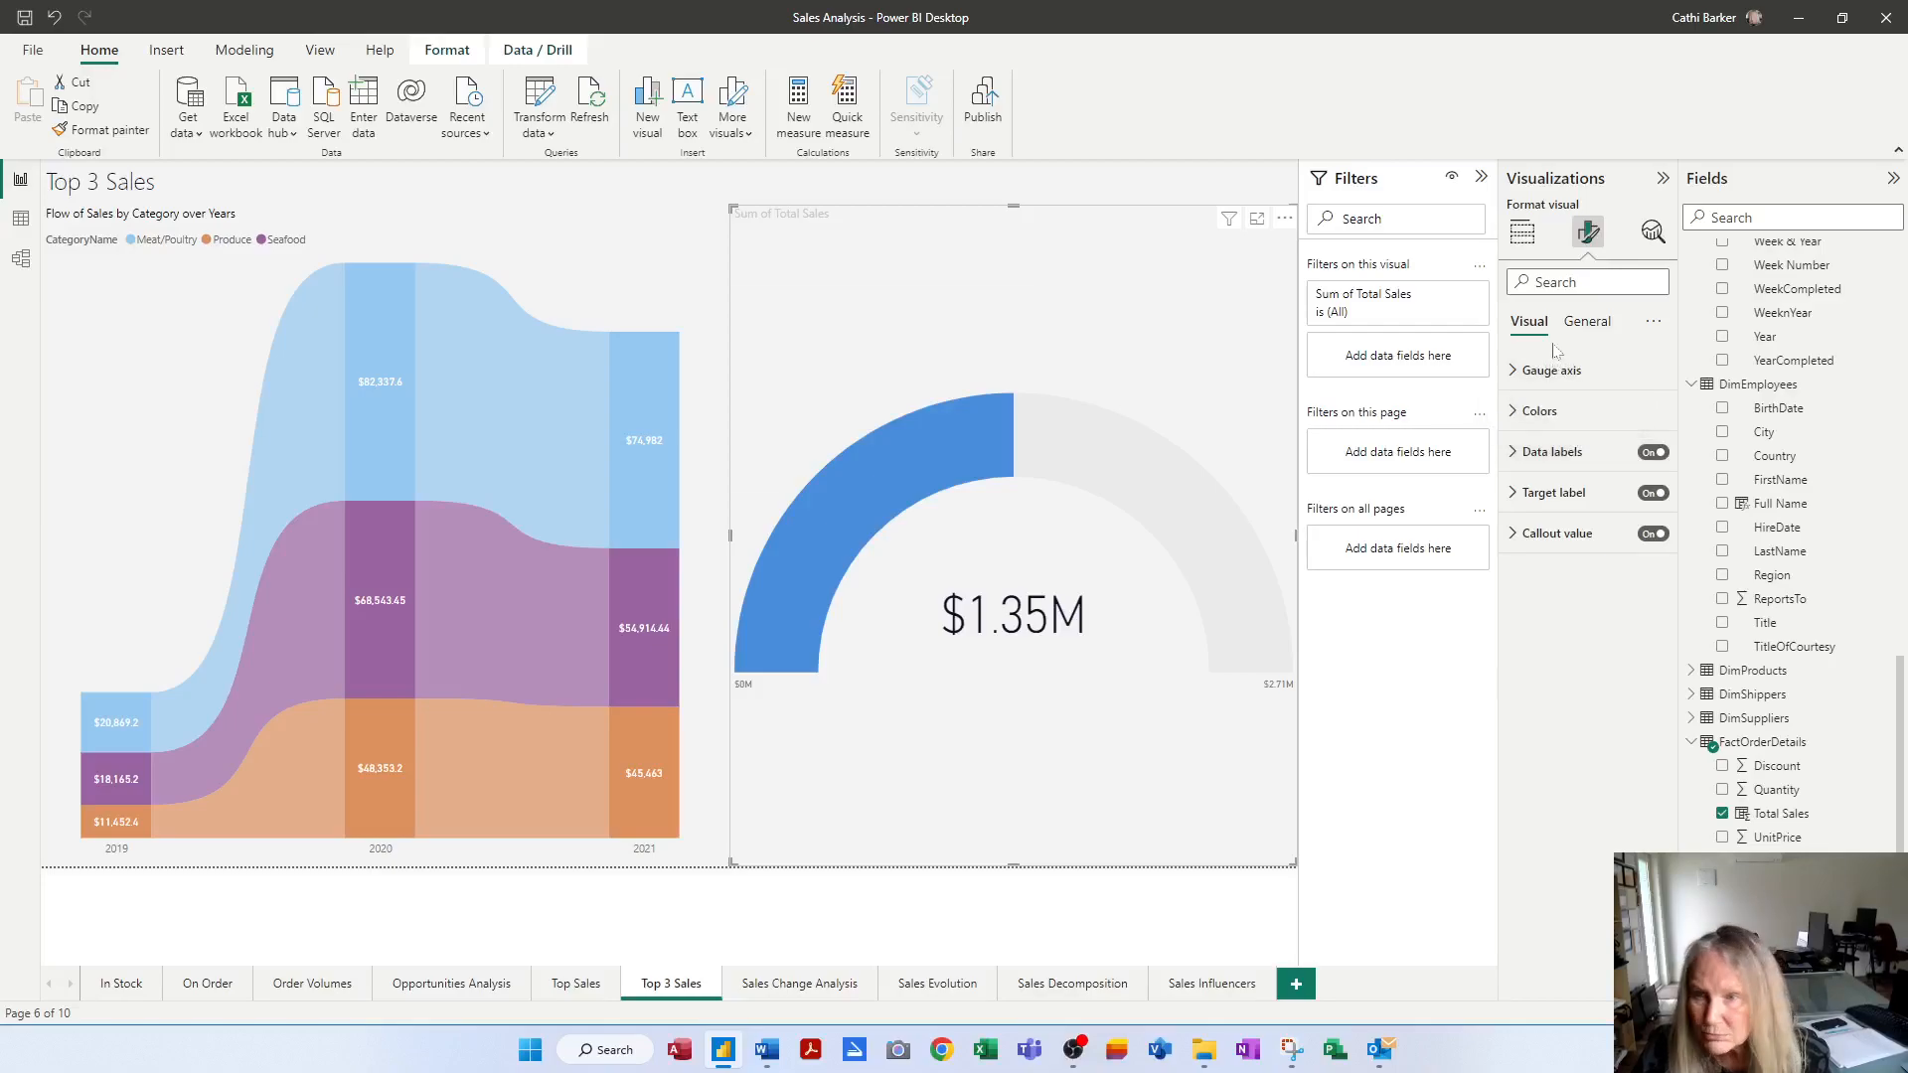
left_click(1514, 372)
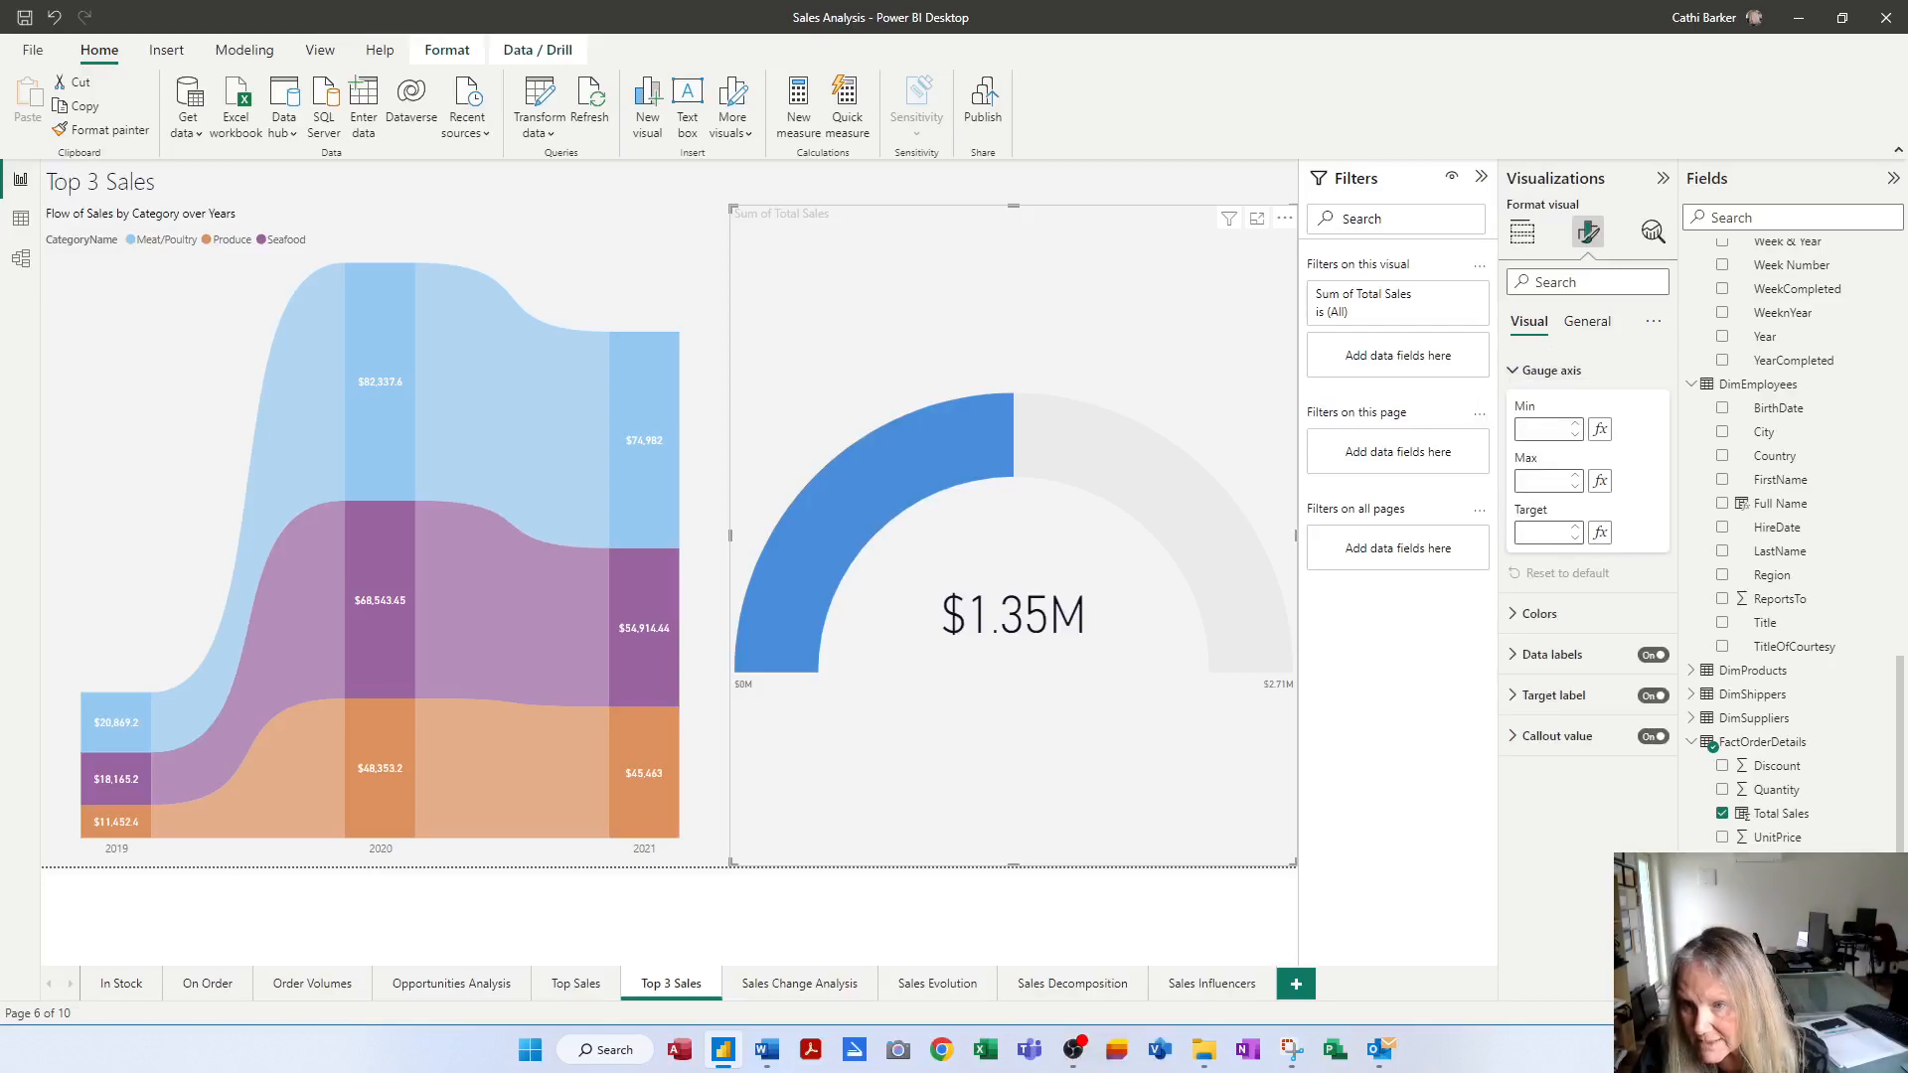
left_click(1543, 430)
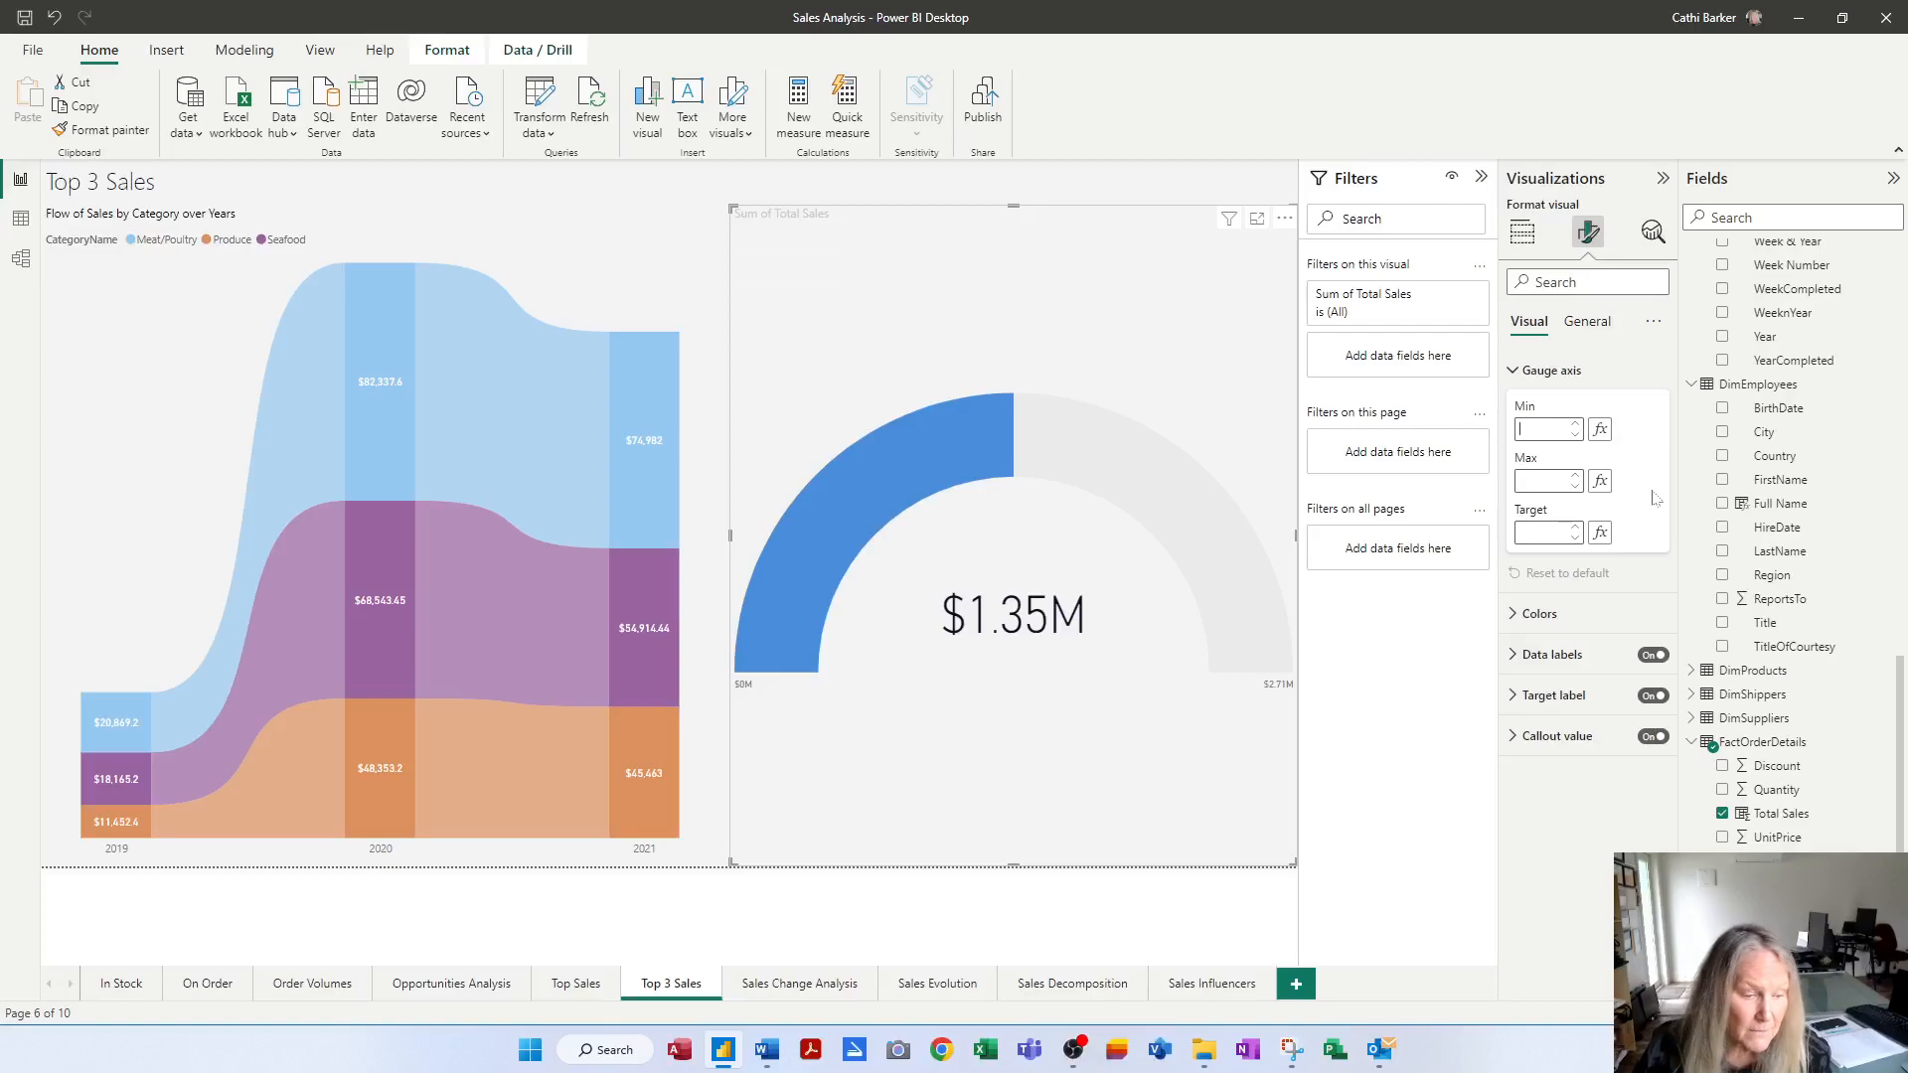
type("100000")
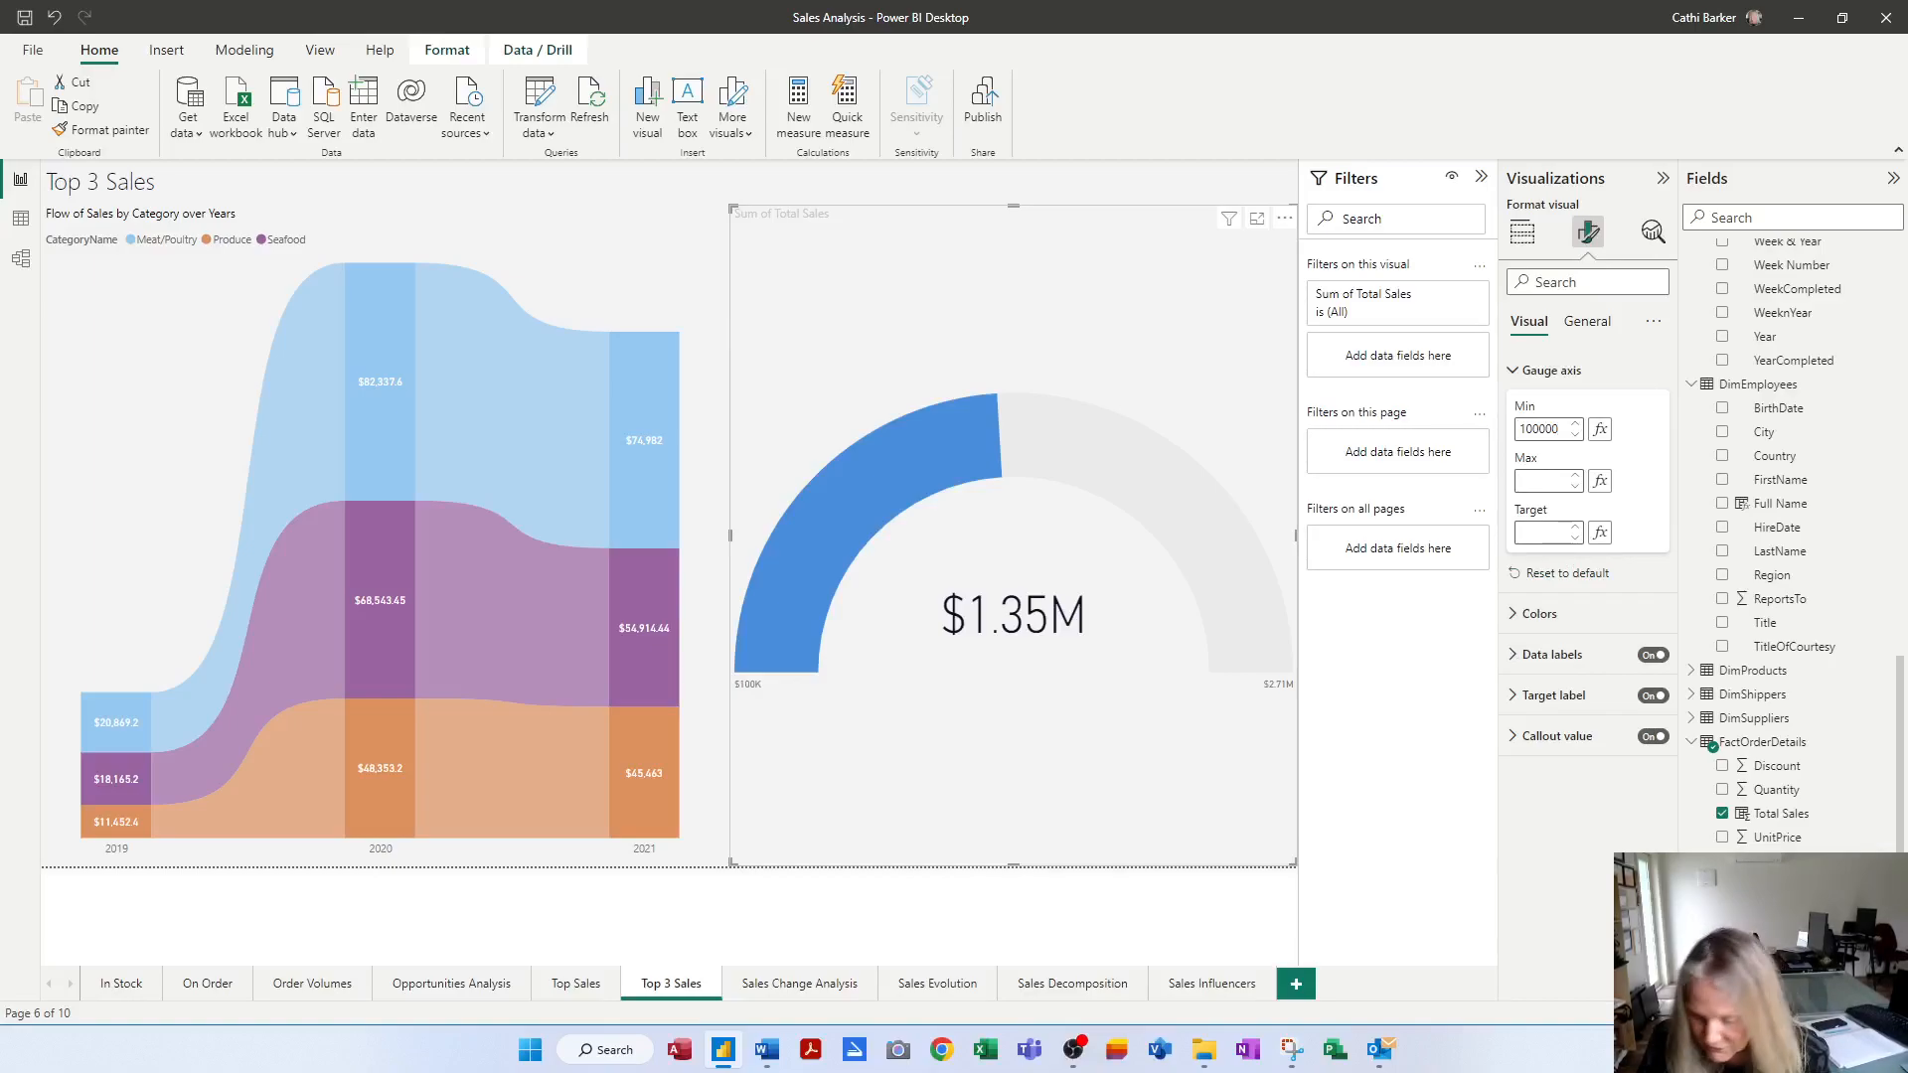
type("0")
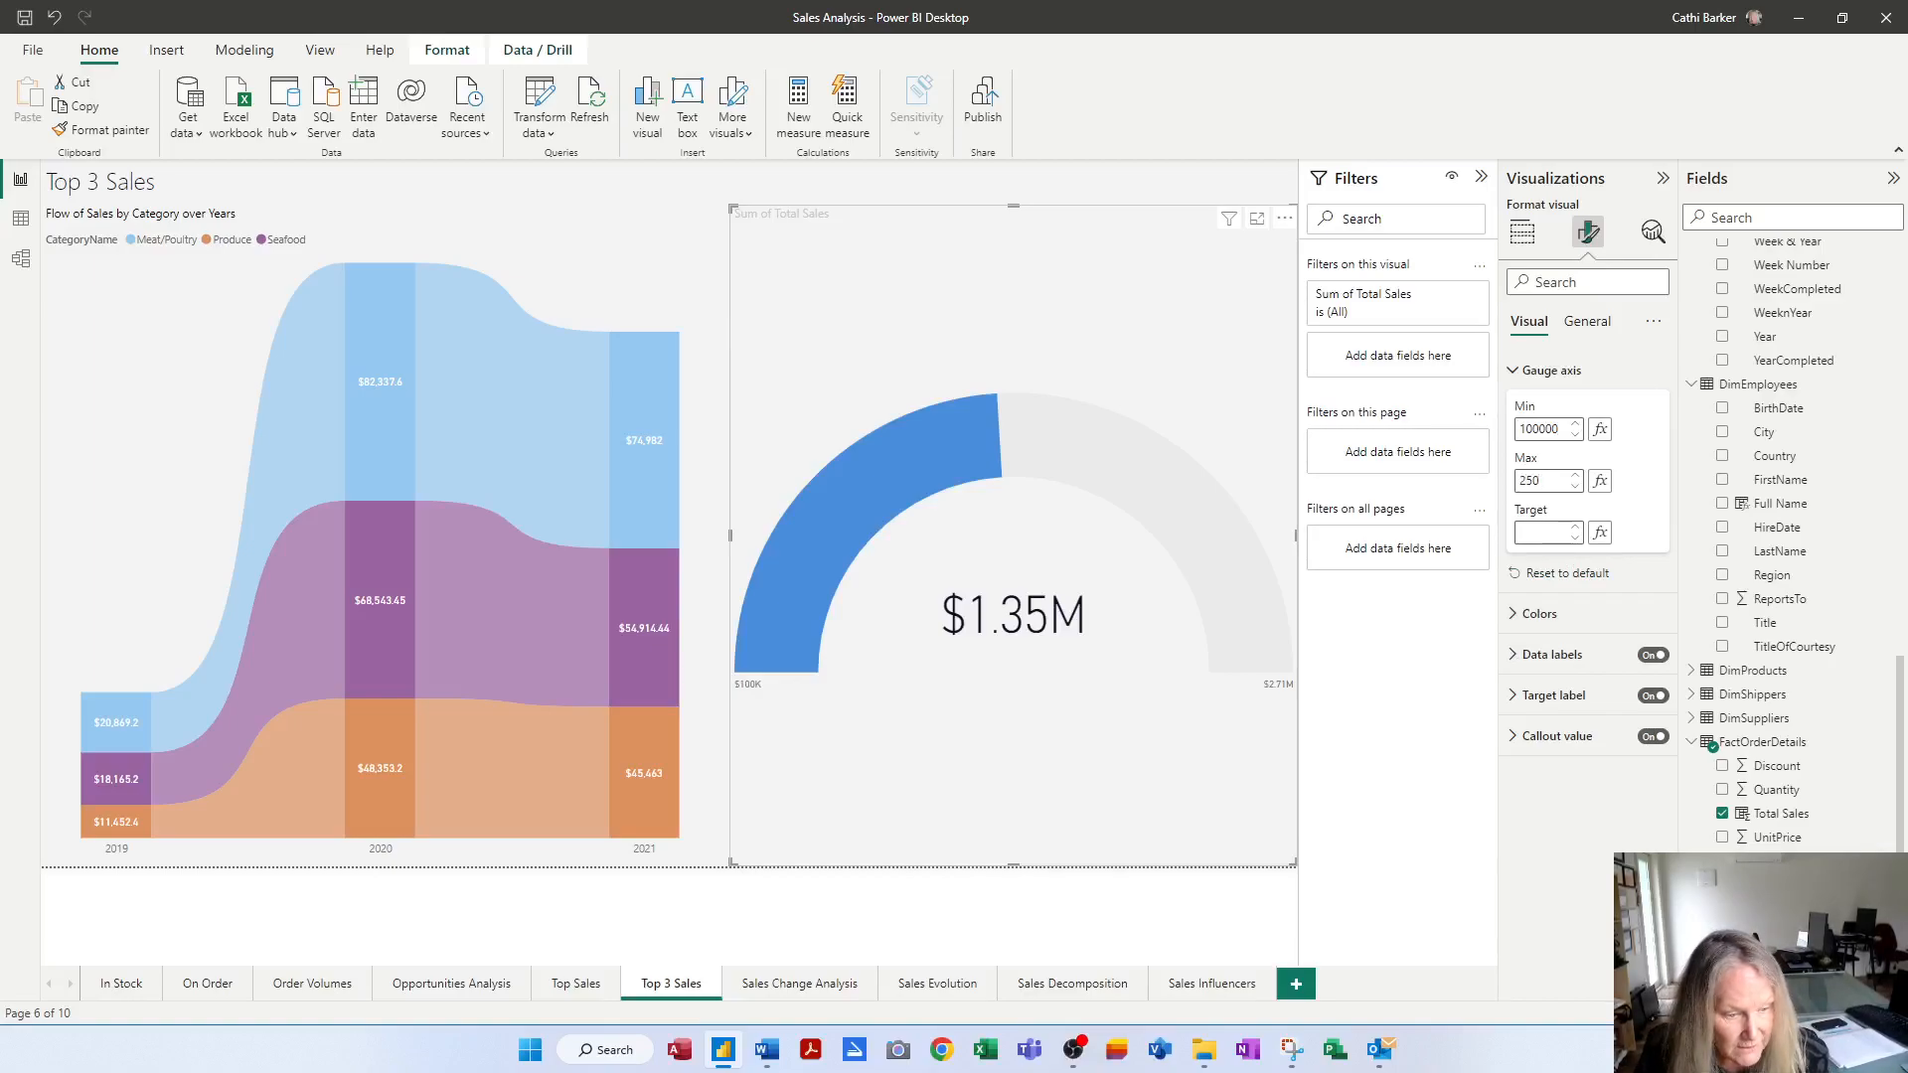
type("000")
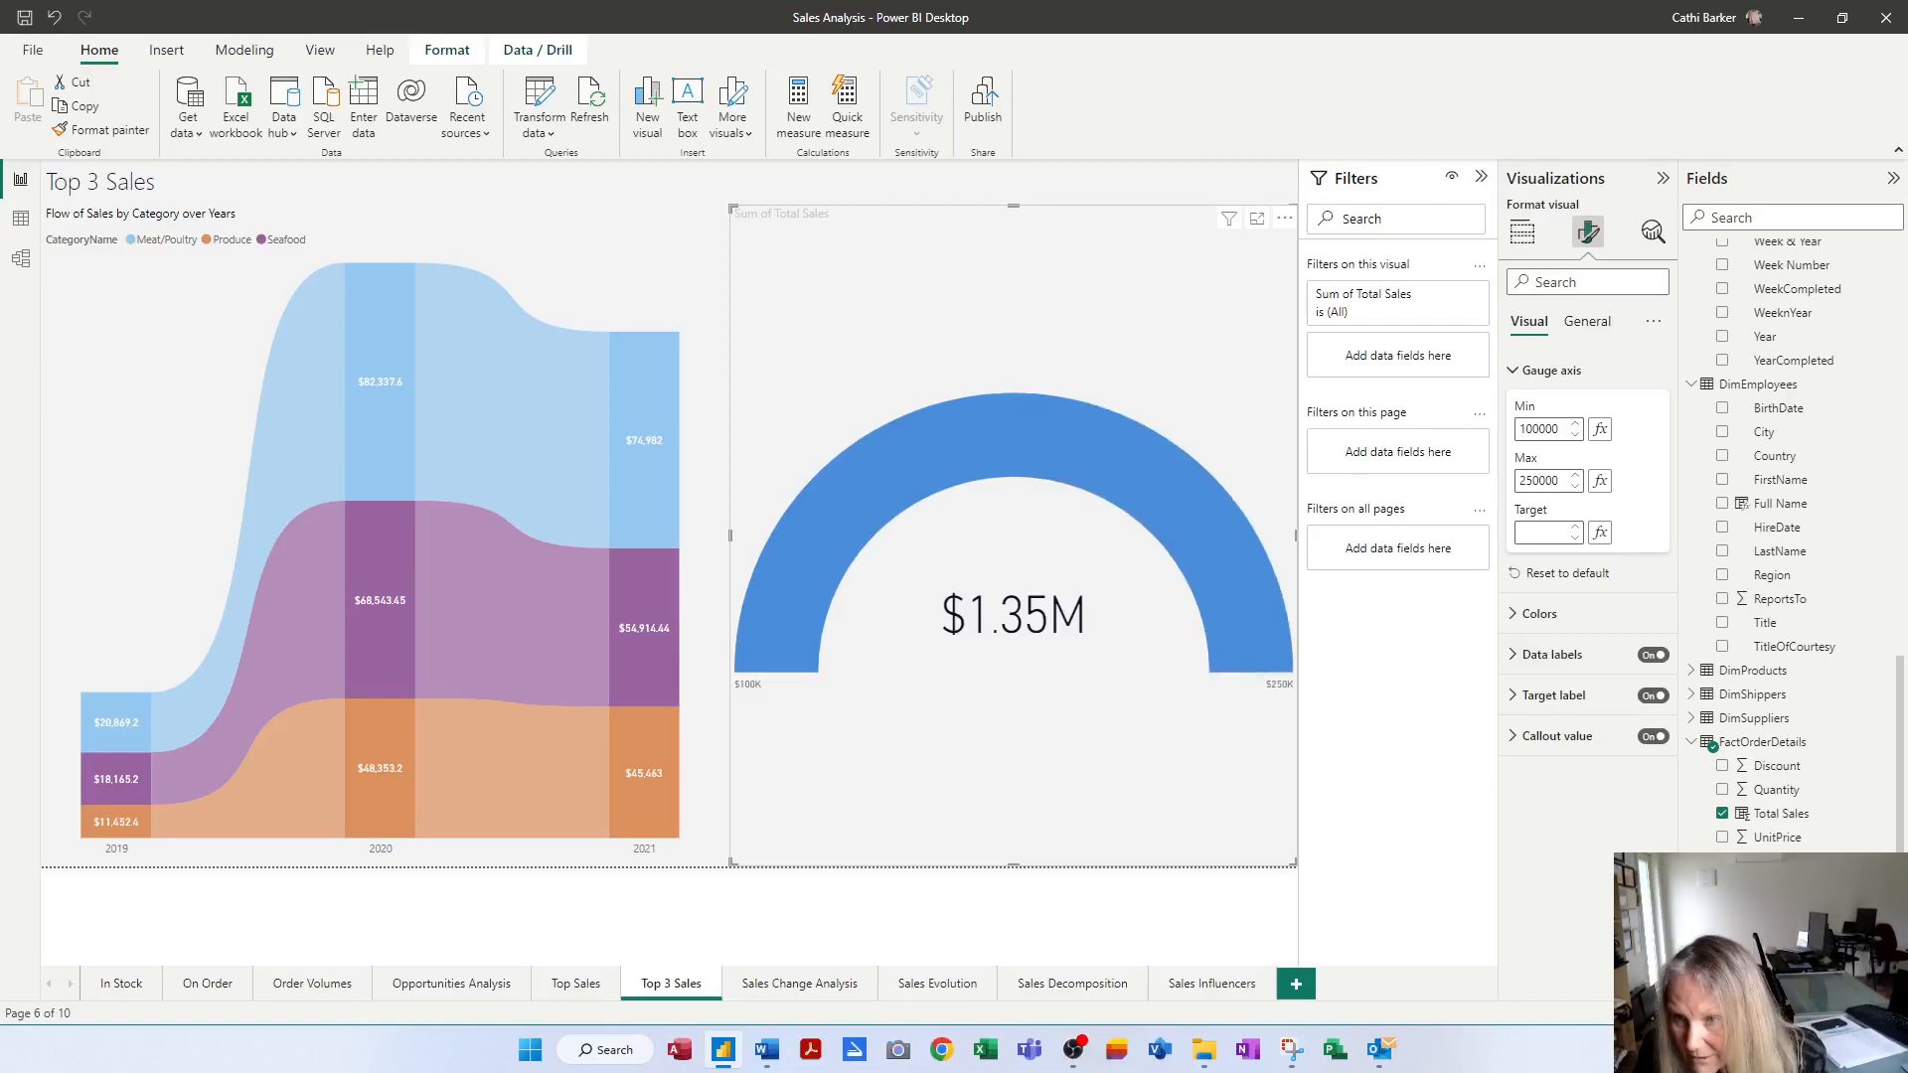
type("0")
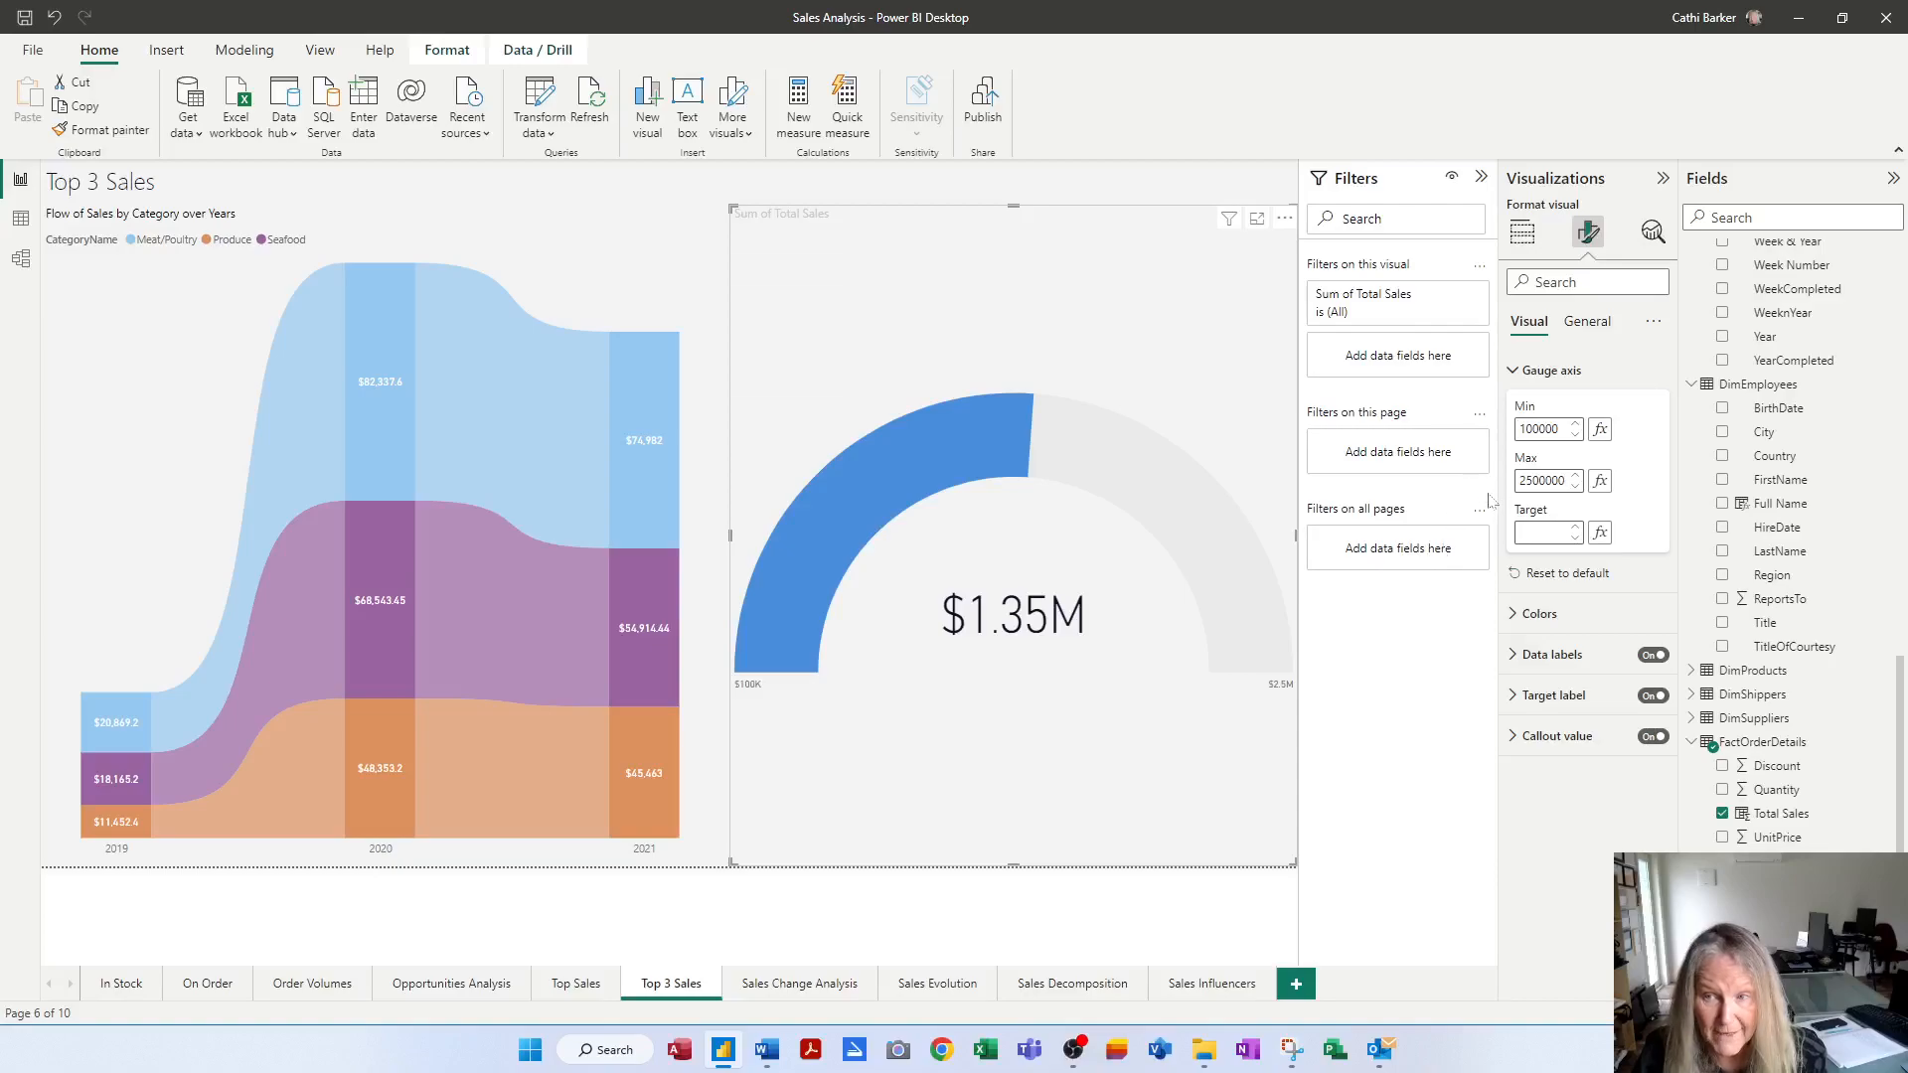
left_click(1546, 534)
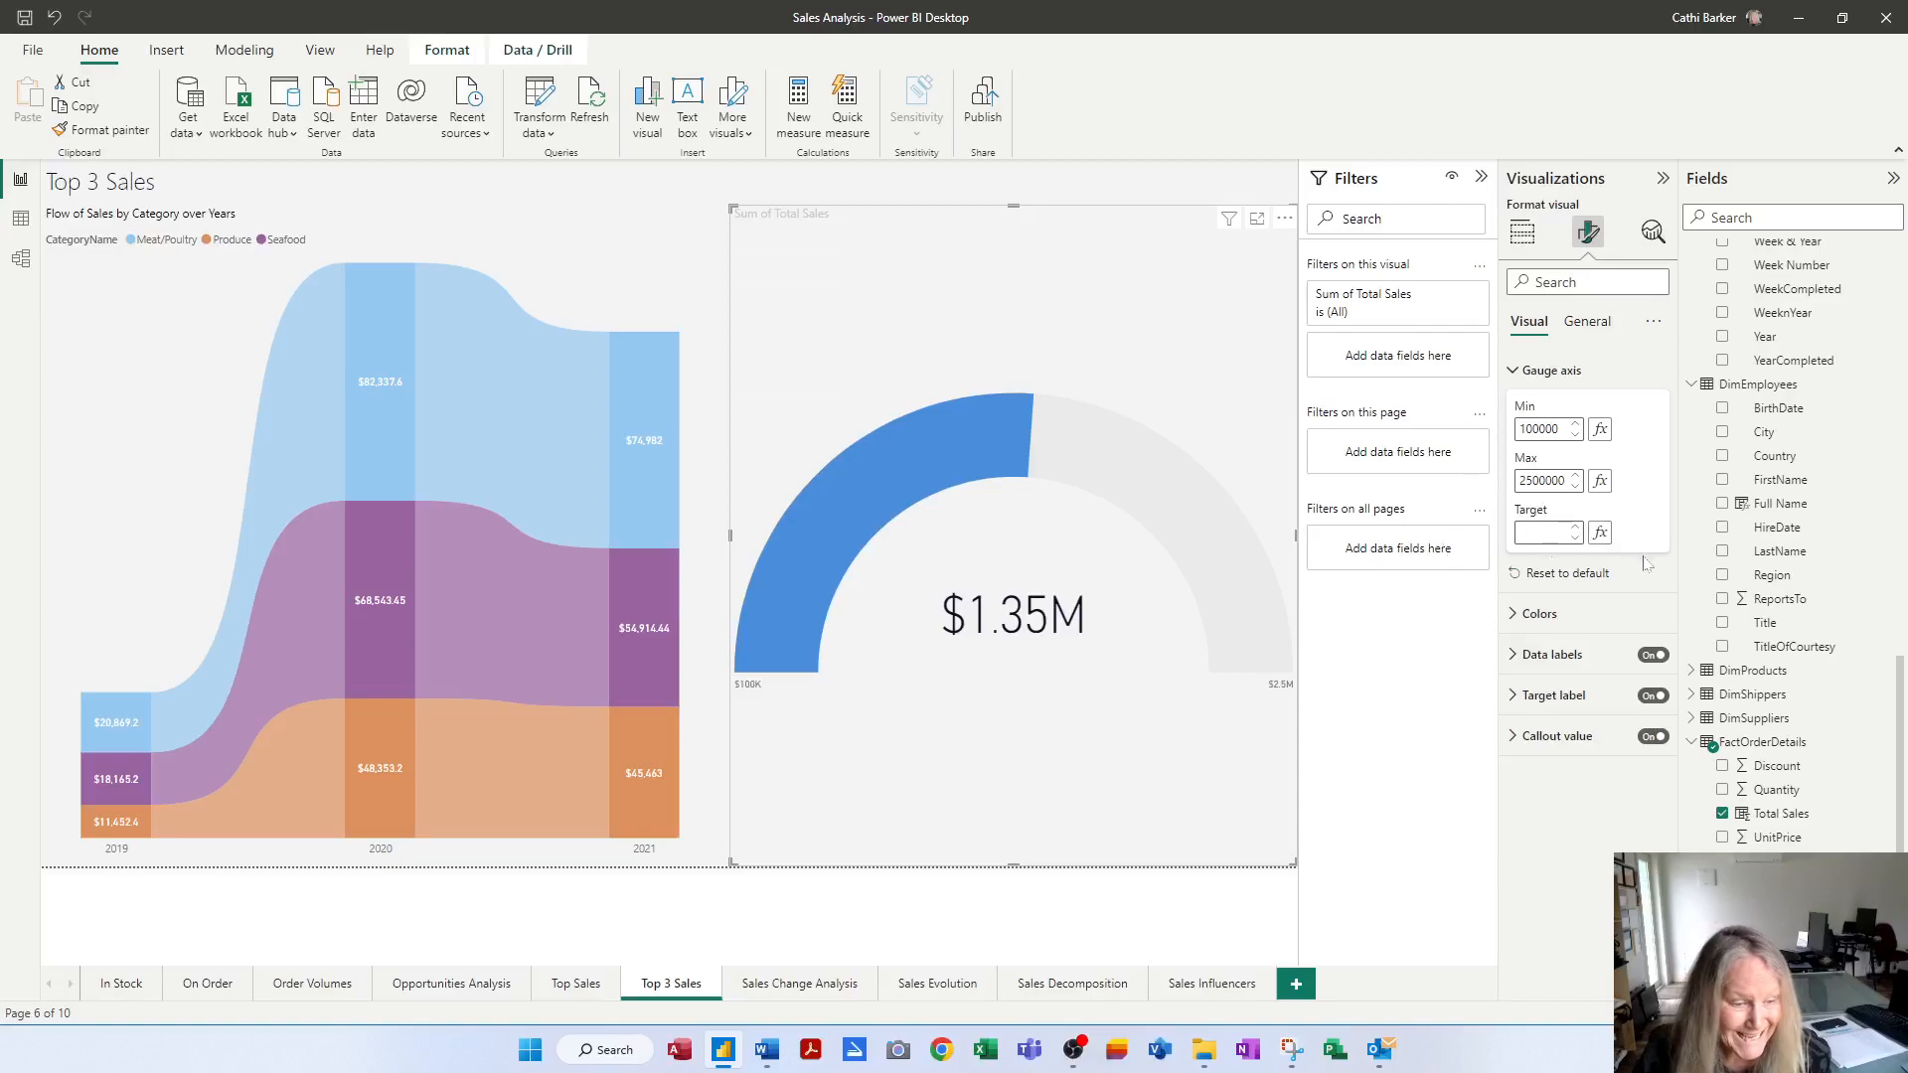
type("2000000")
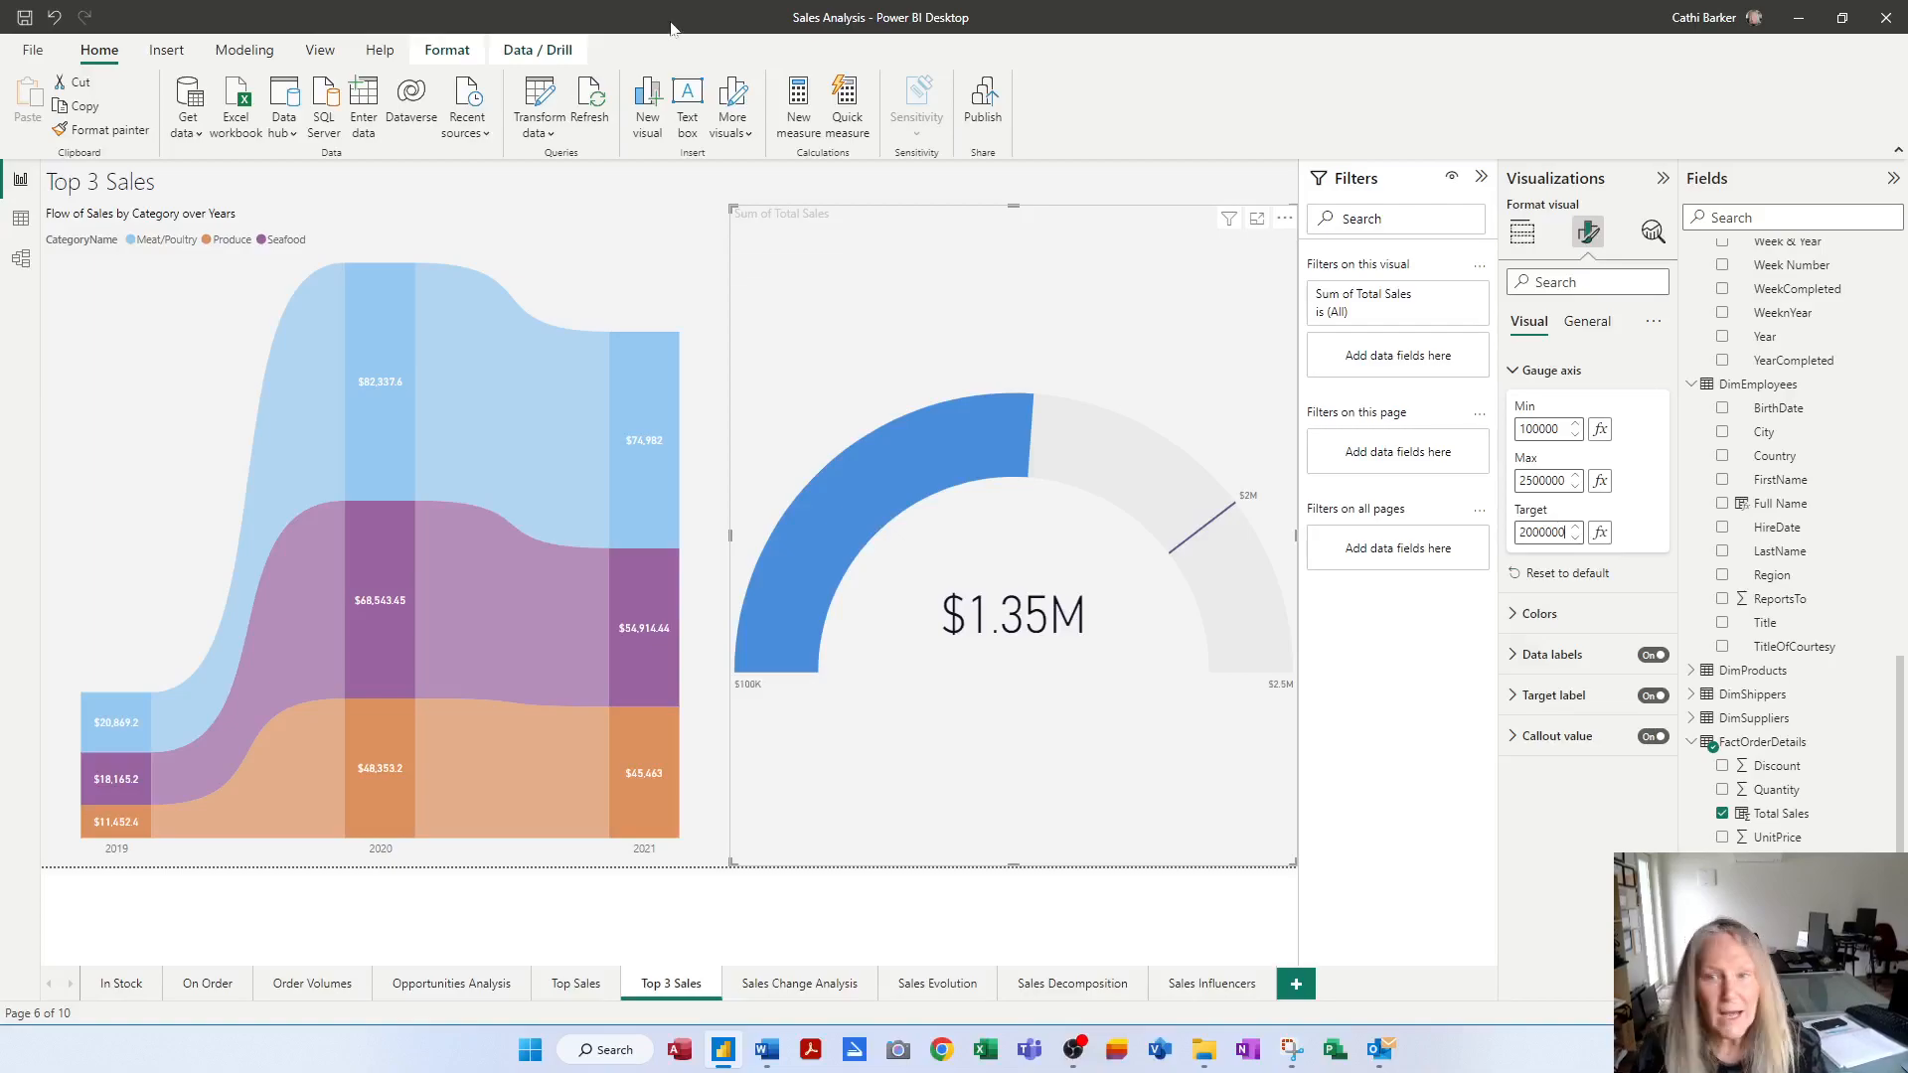
Turn off the gauge's title and select the ribbon chart
left_click(1587, 321)
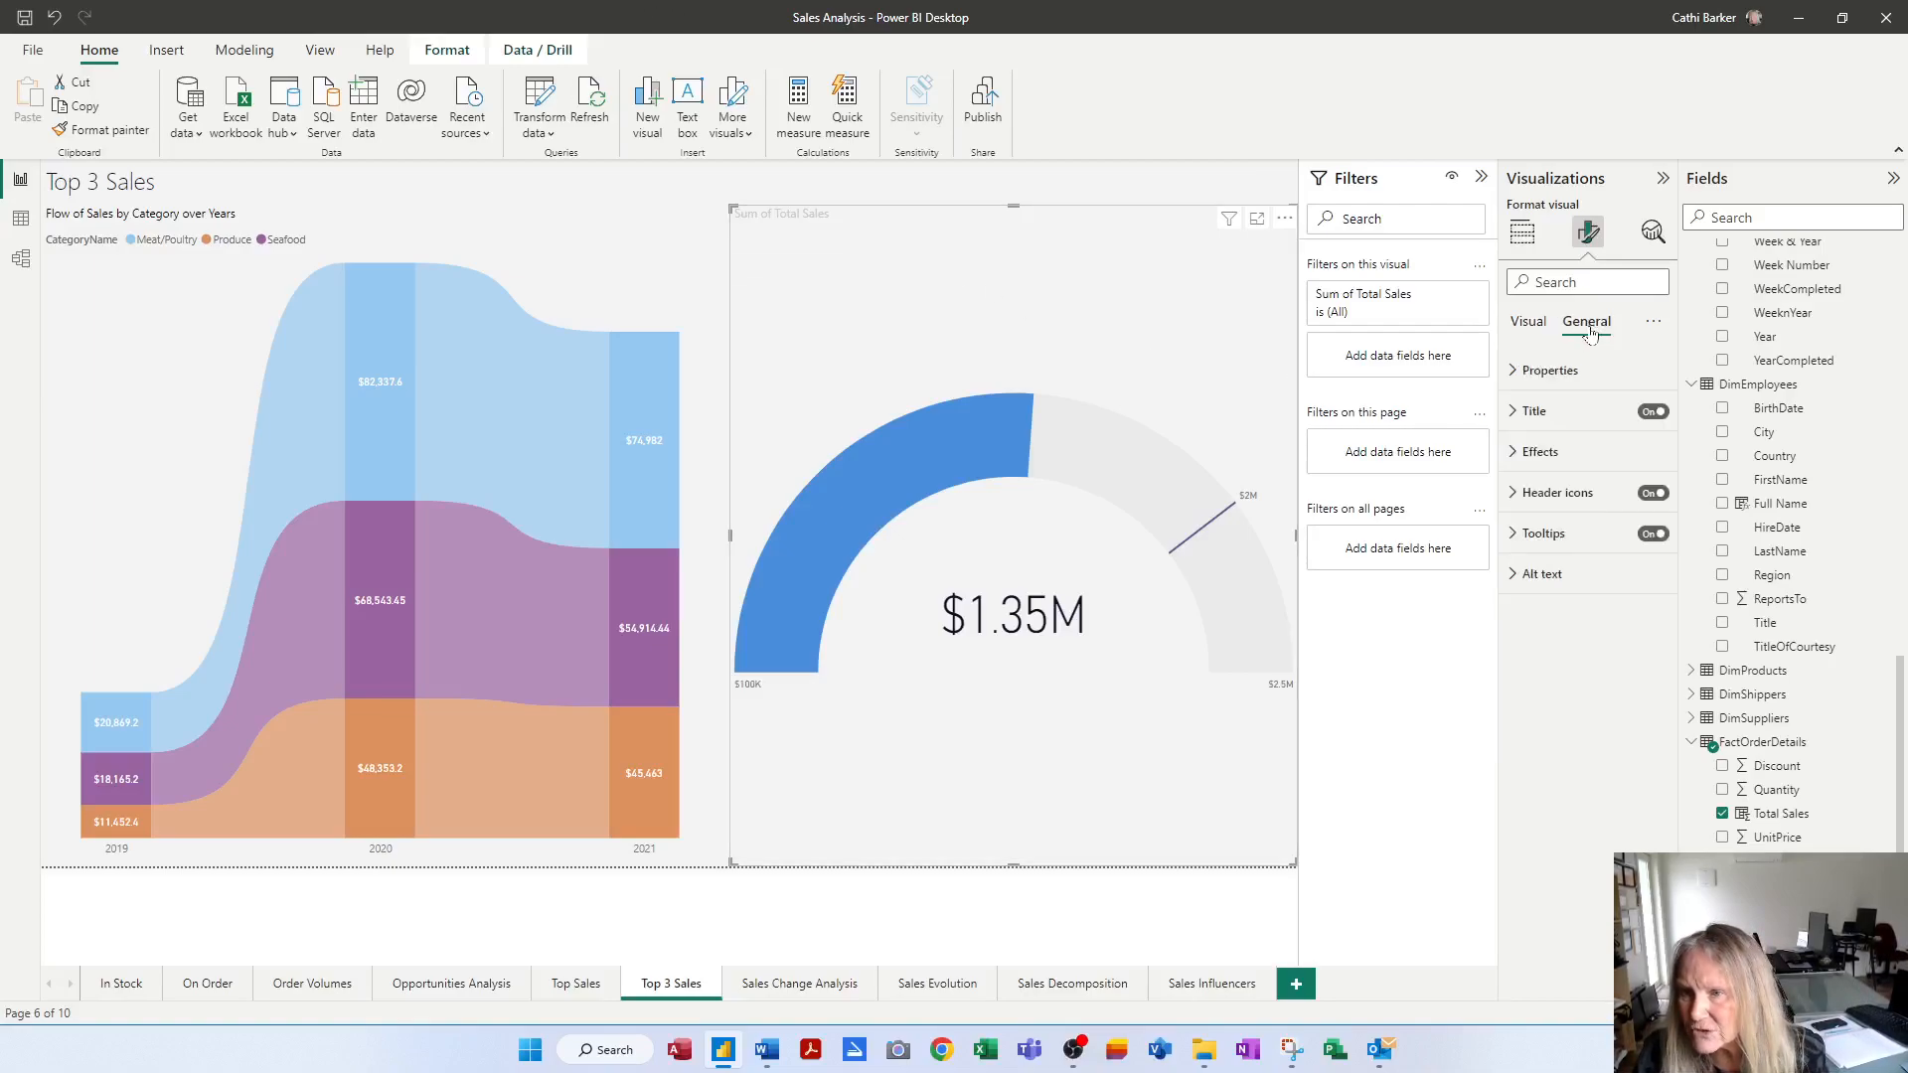
left_click(1652, 412)
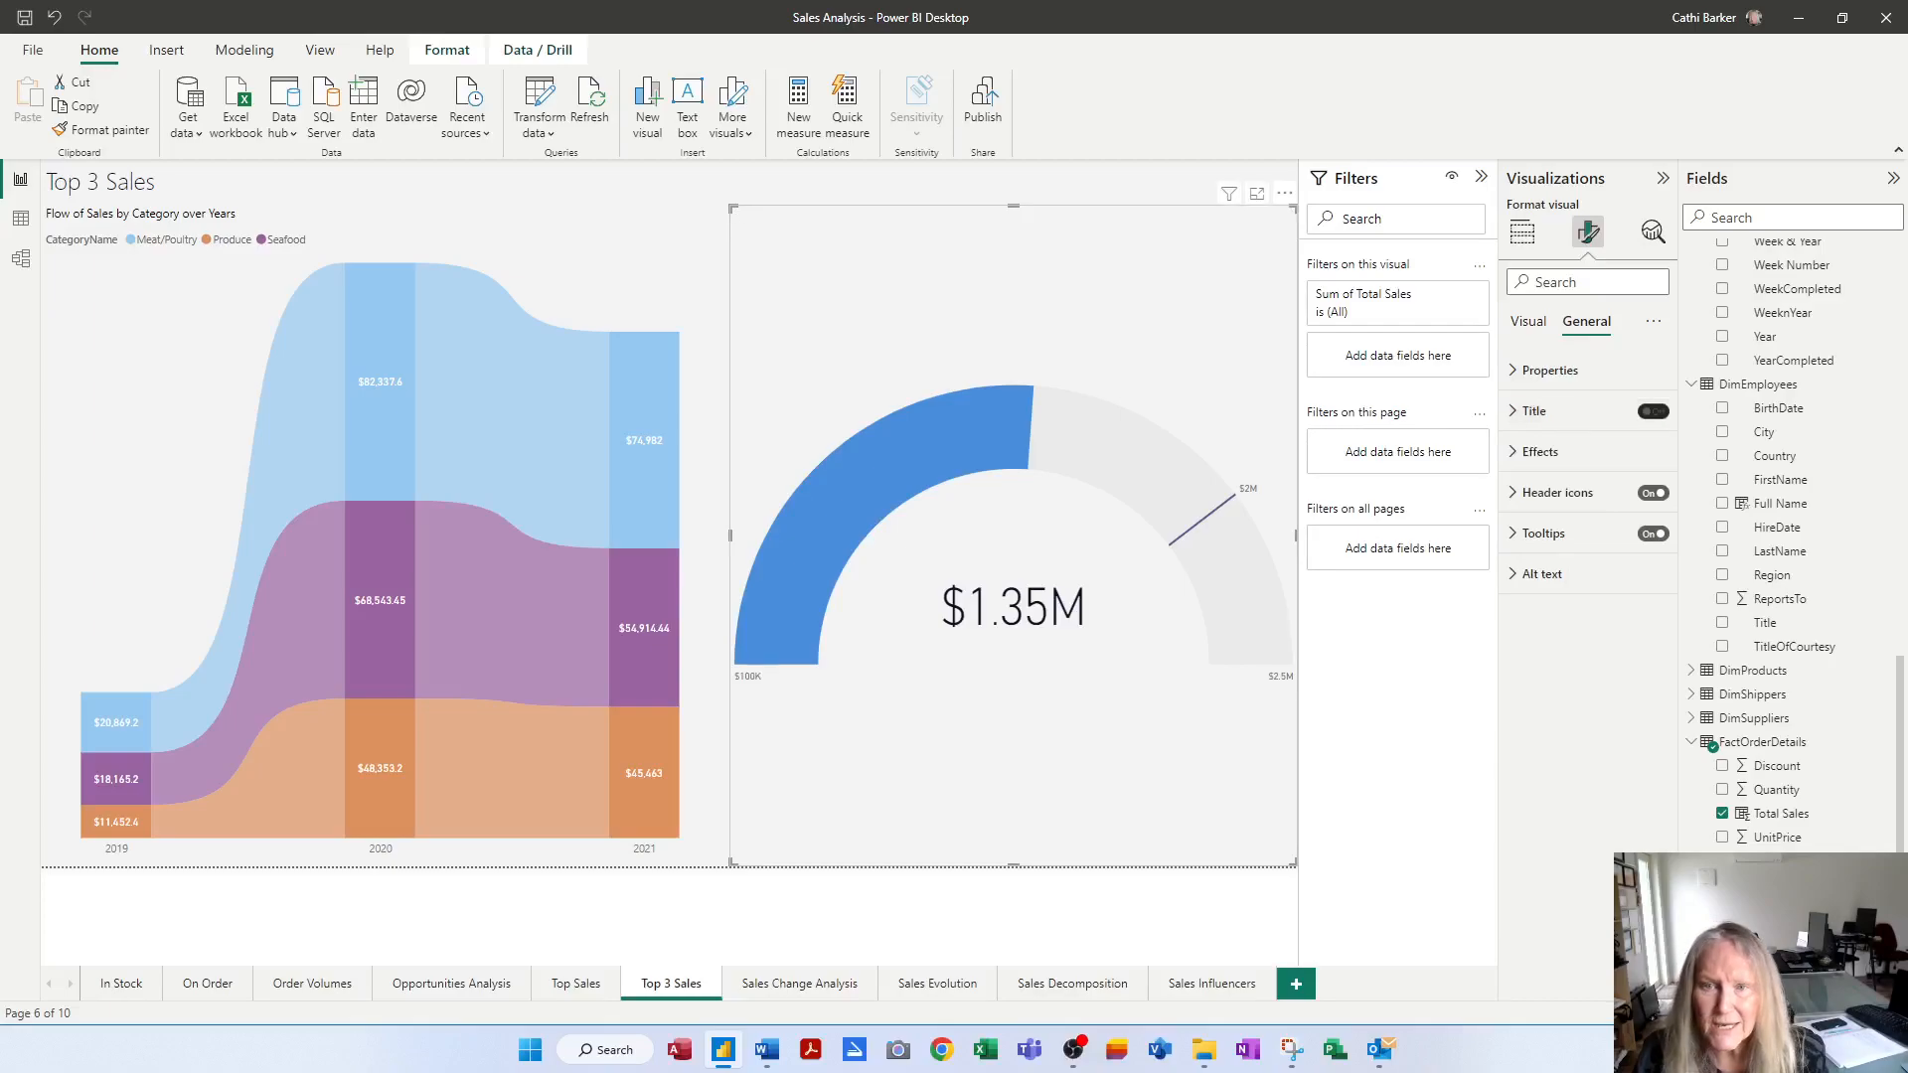
left_click(586, 243)
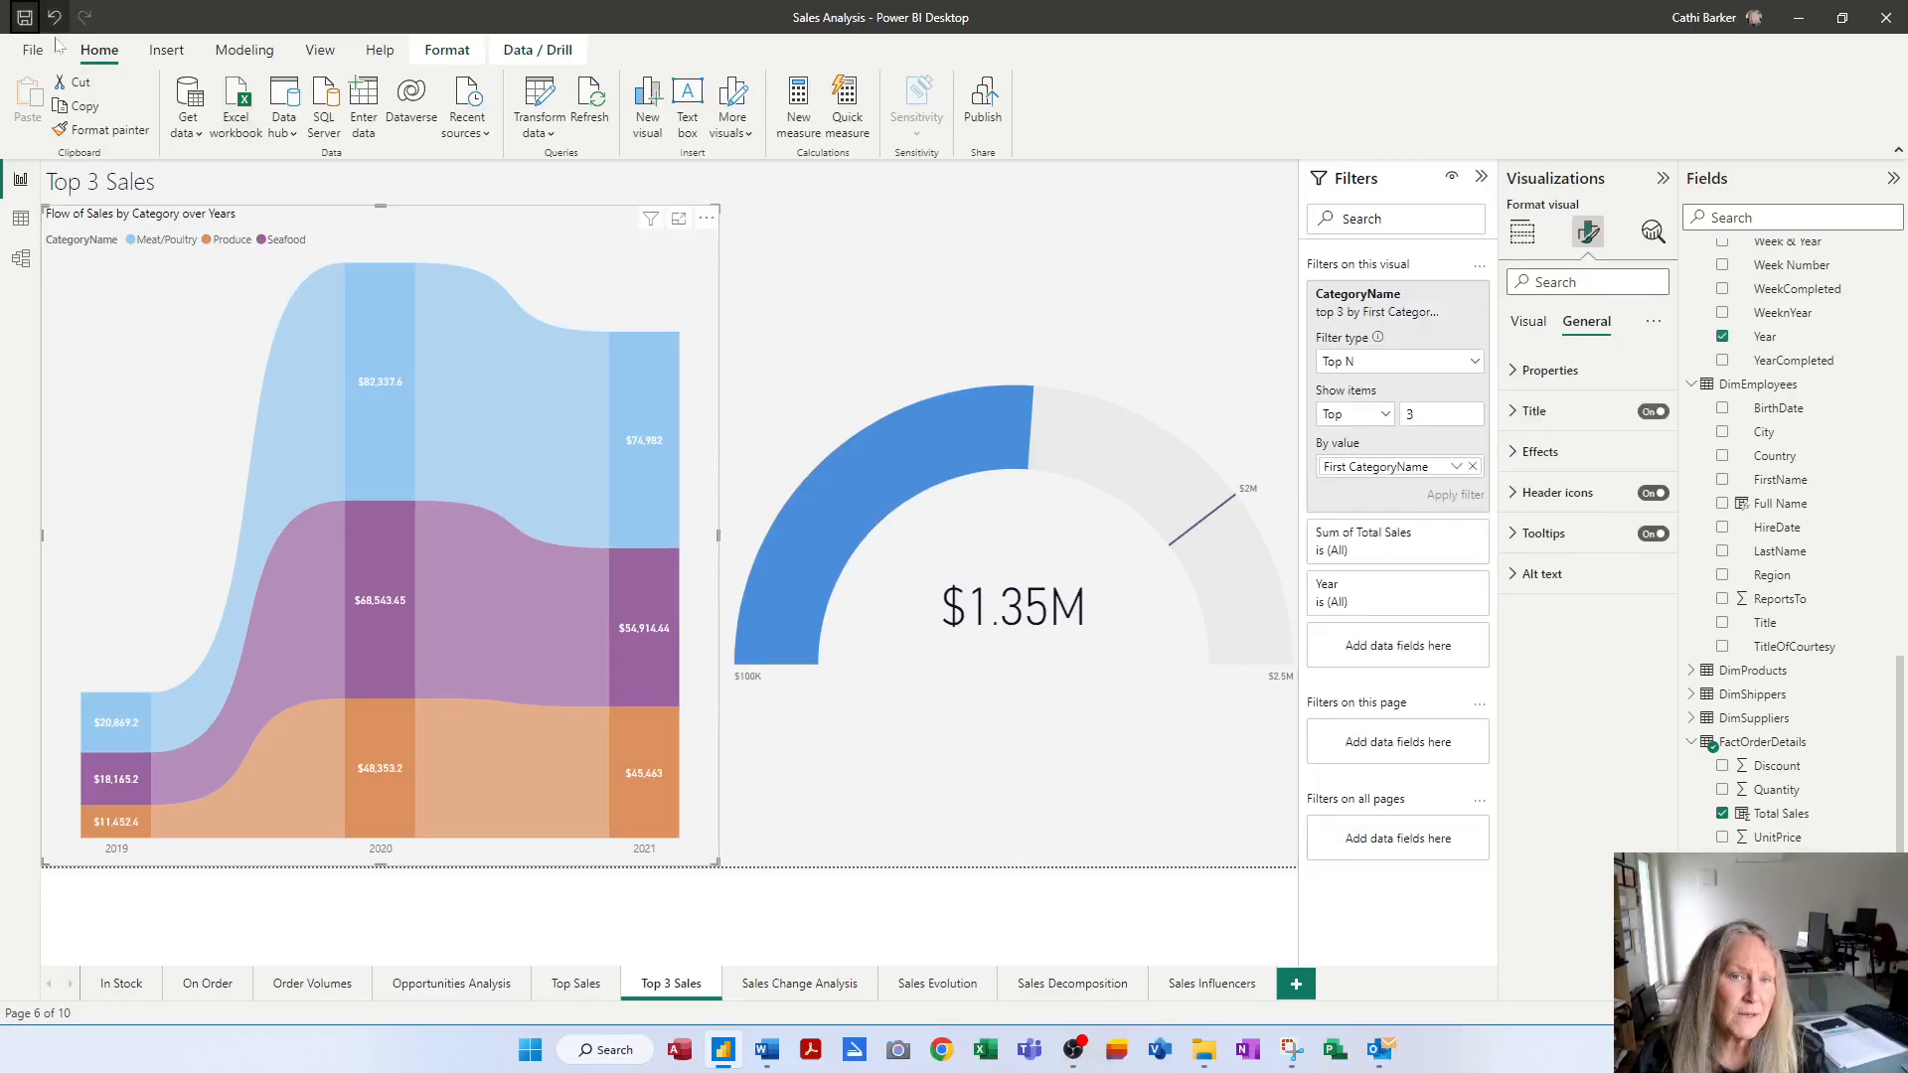